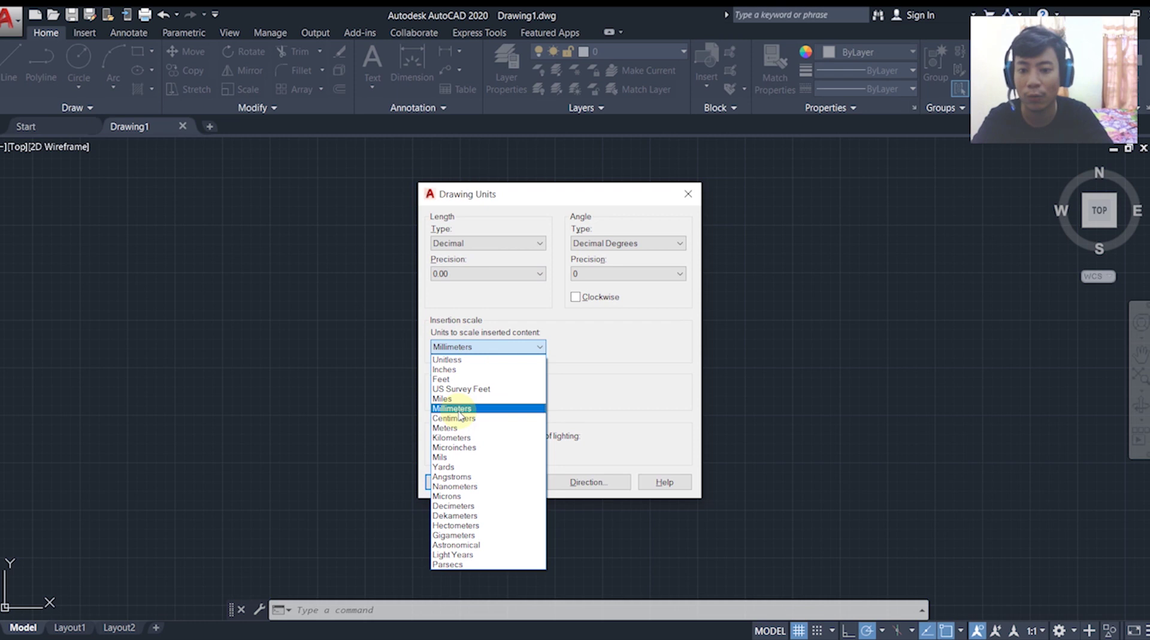
Set the insertion scale units to Millimeters and accept the drawing units.
left_click(458, 409)
left_click(468, 484)
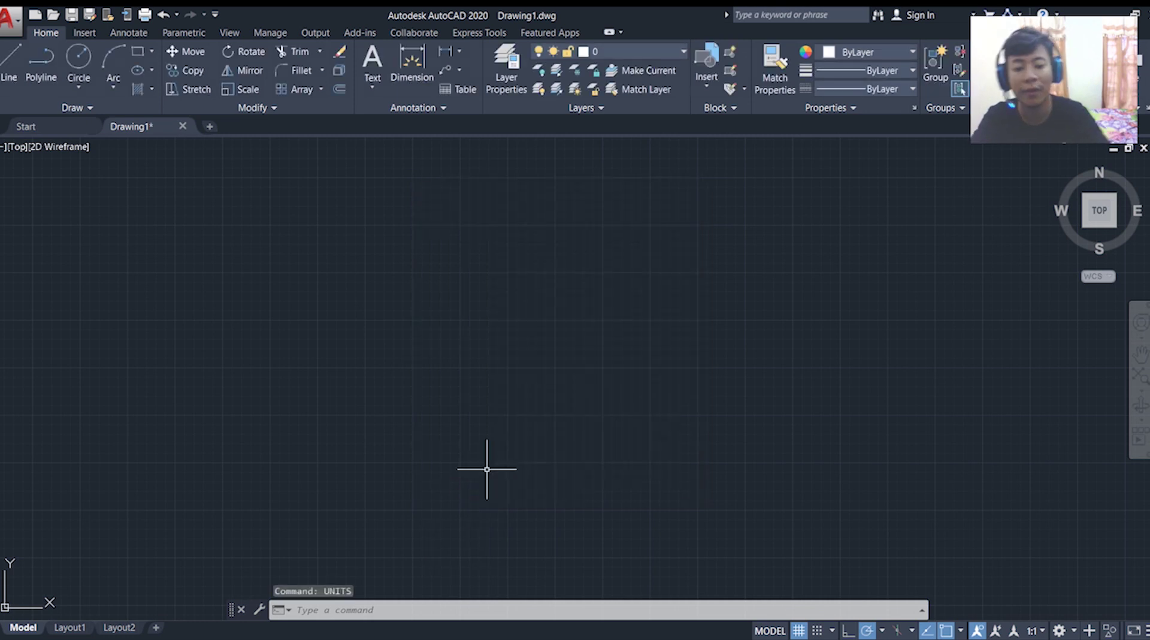
Set the model space limits with the lower-left corner at 0,0 and the upper-right corner at 297,210.
type("limits")
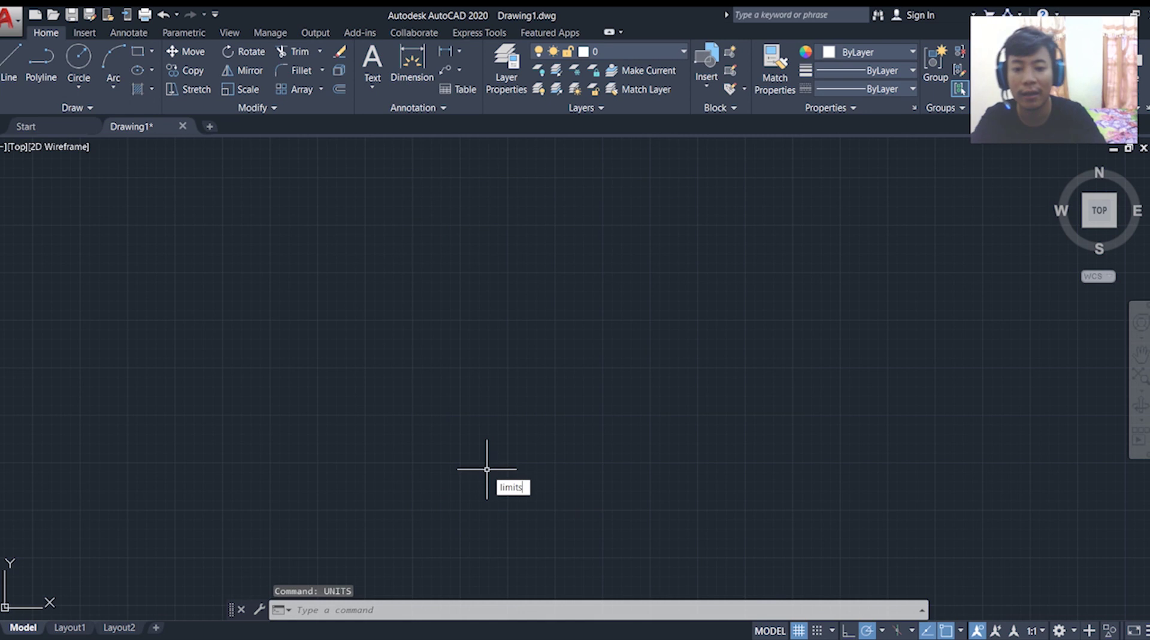
key("Return")
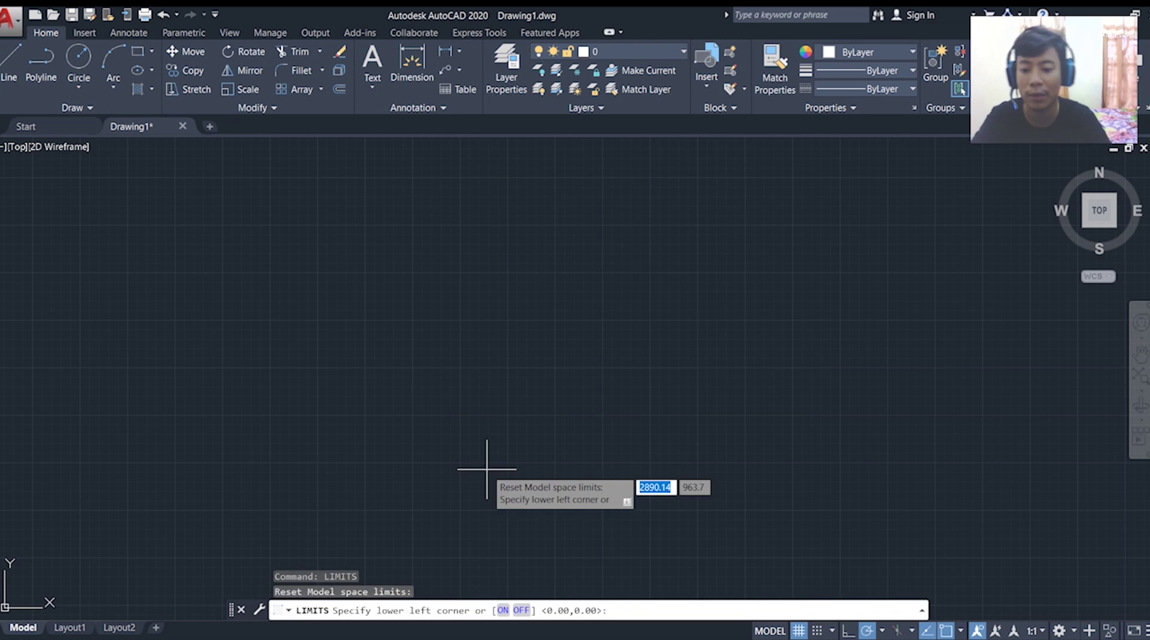
type("0")
key("Tab")
type("0")
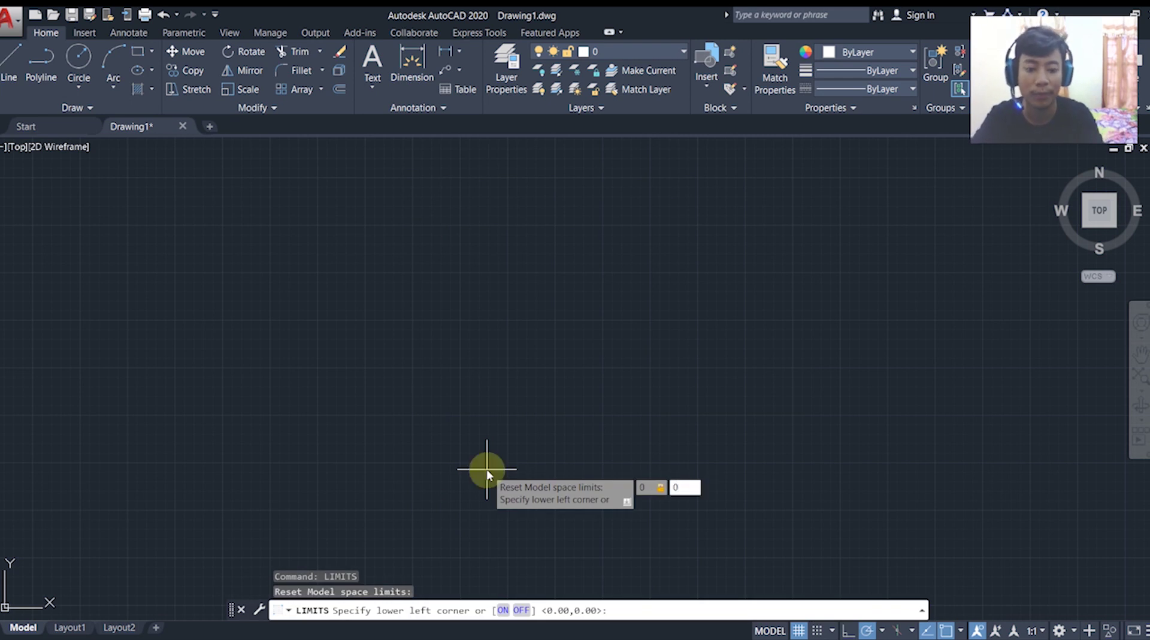
left_click(486, 469)
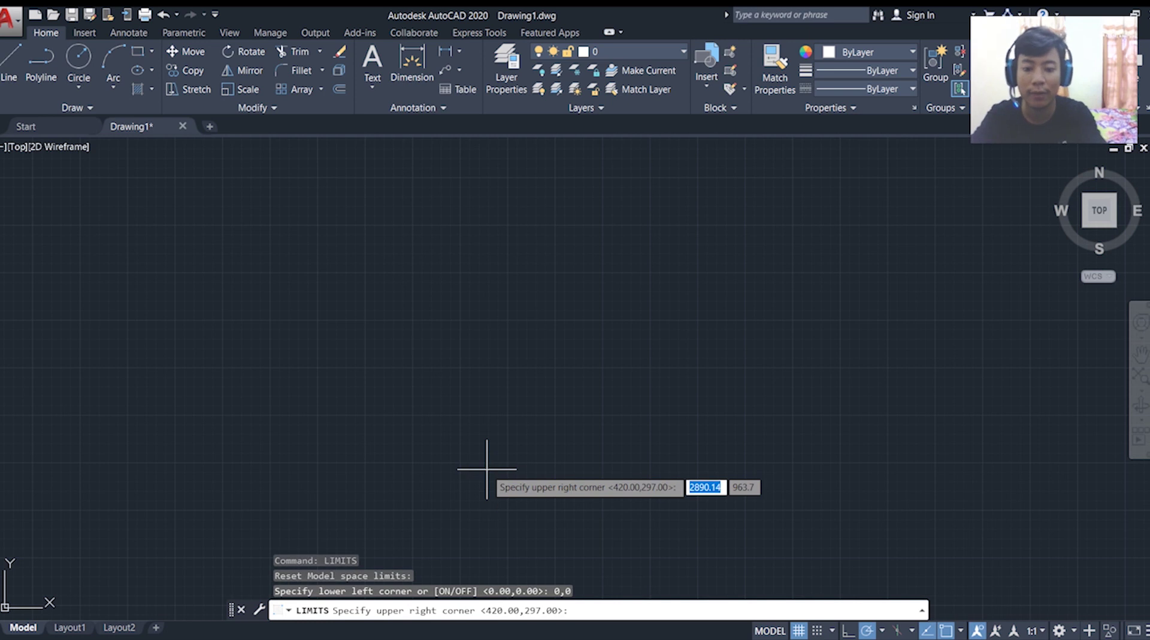
type("297")
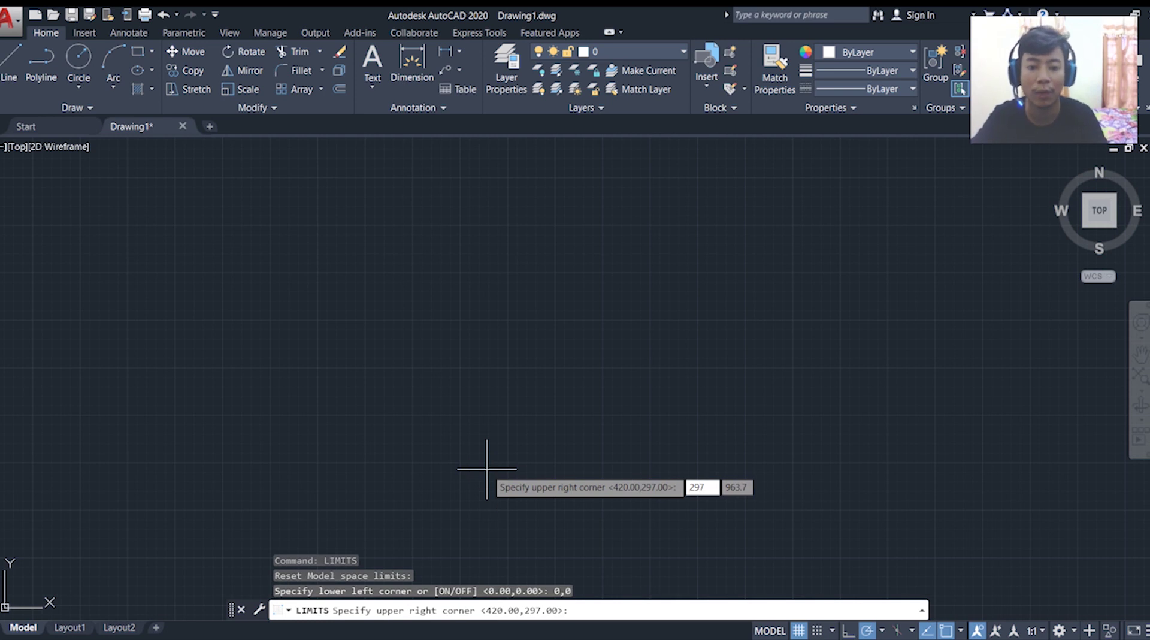
key("Tab")
type("21")
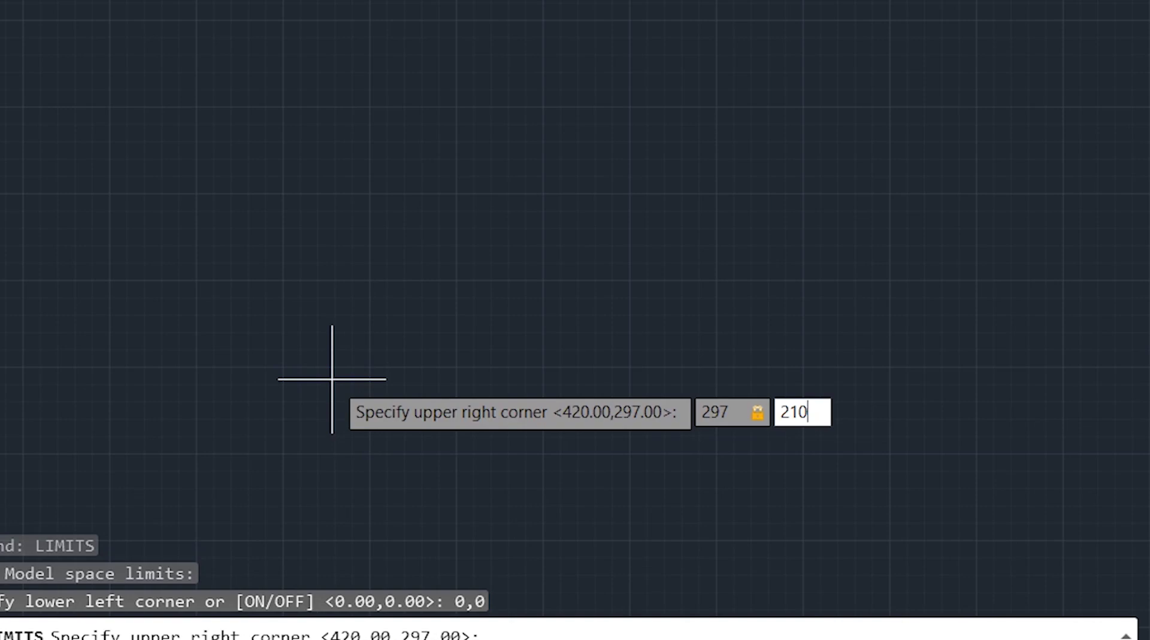
key("Return")
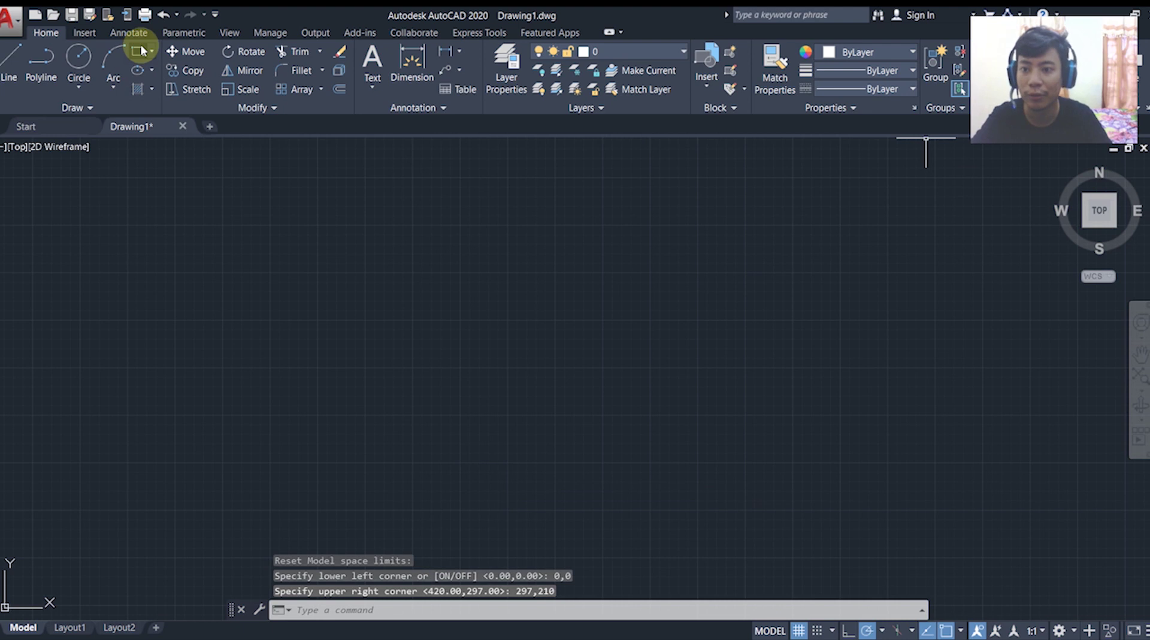
Draw the sheet outline as a rectangle starting at 0,0, 297 mm wide and 210 mm high.
type("re")
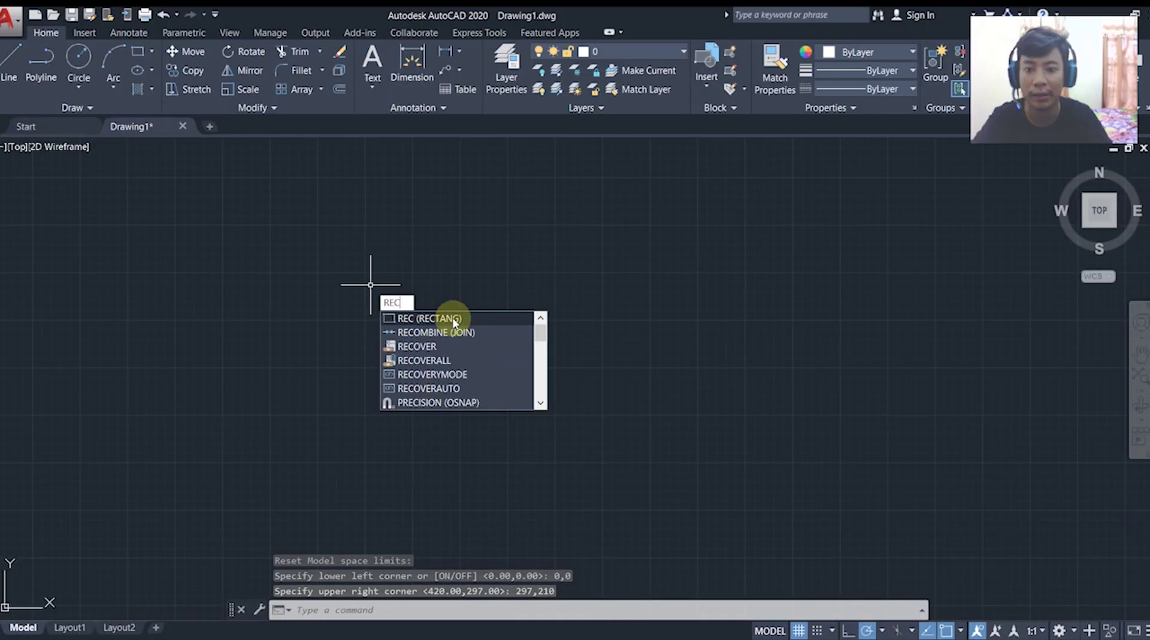
left_click(358, 314)
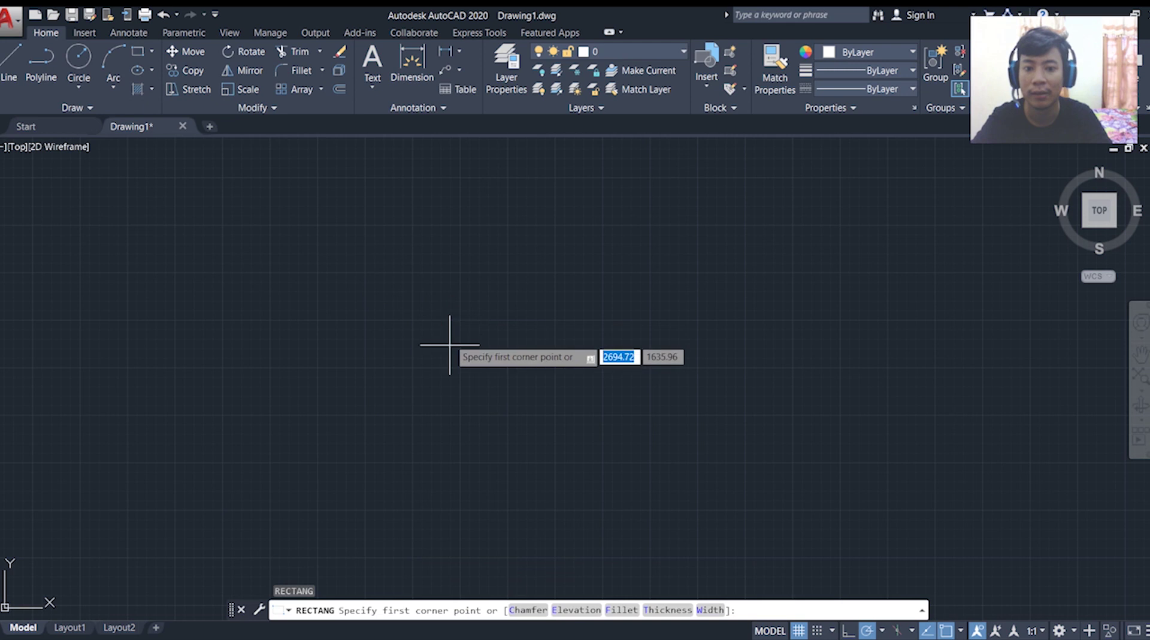
type("0")
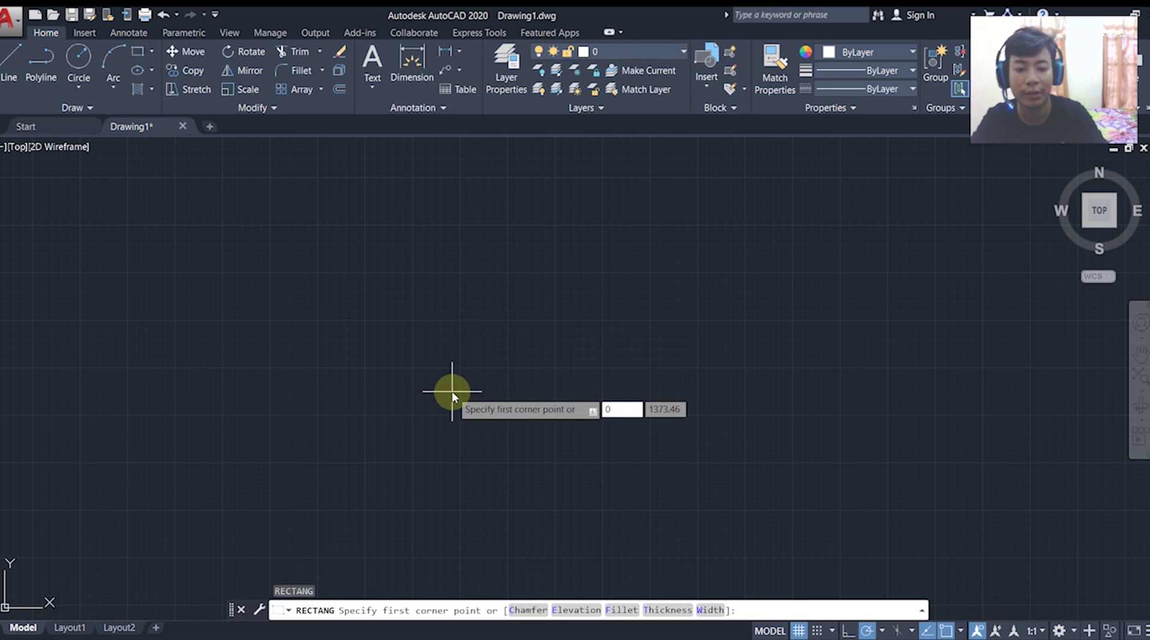
key("Tab")
type("0")
key("Return")
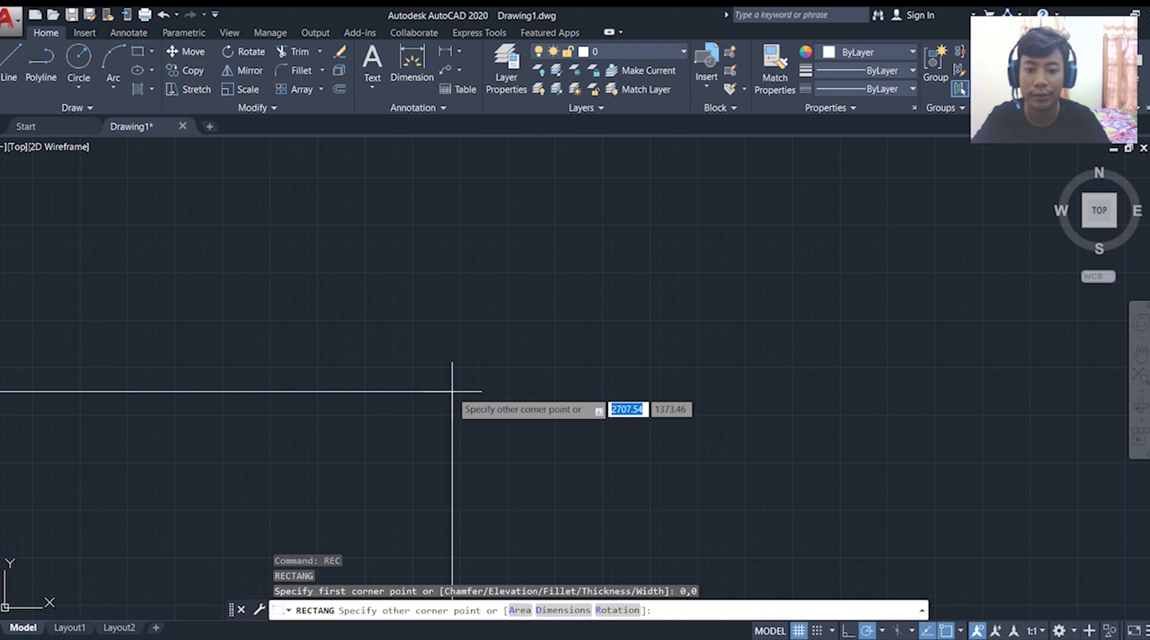
type("2")
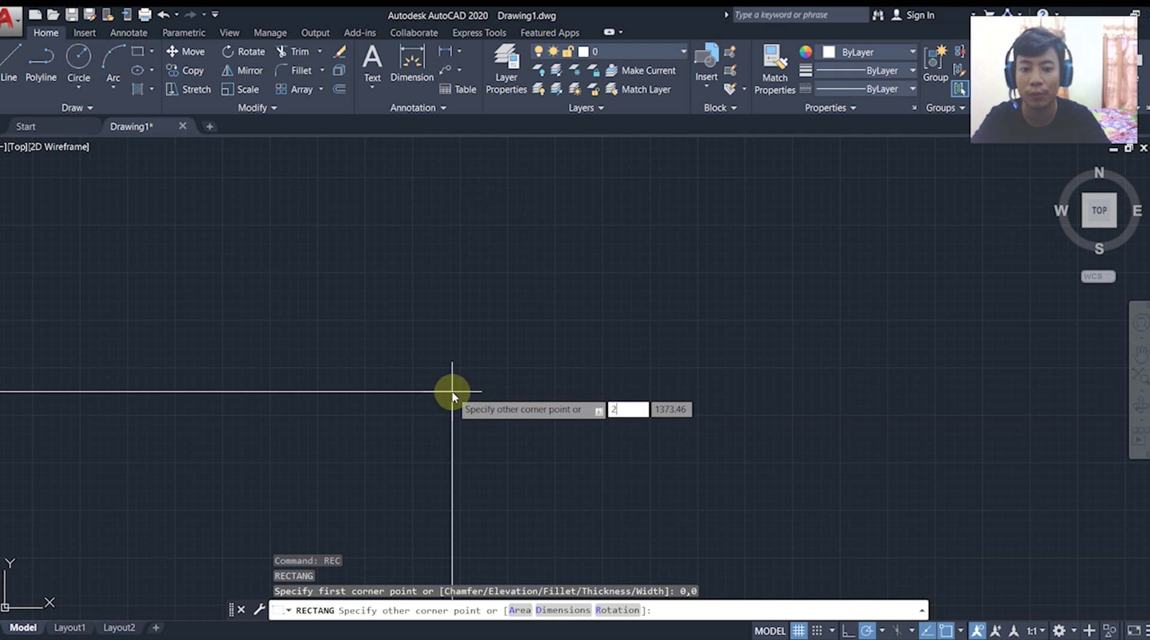
type("97")
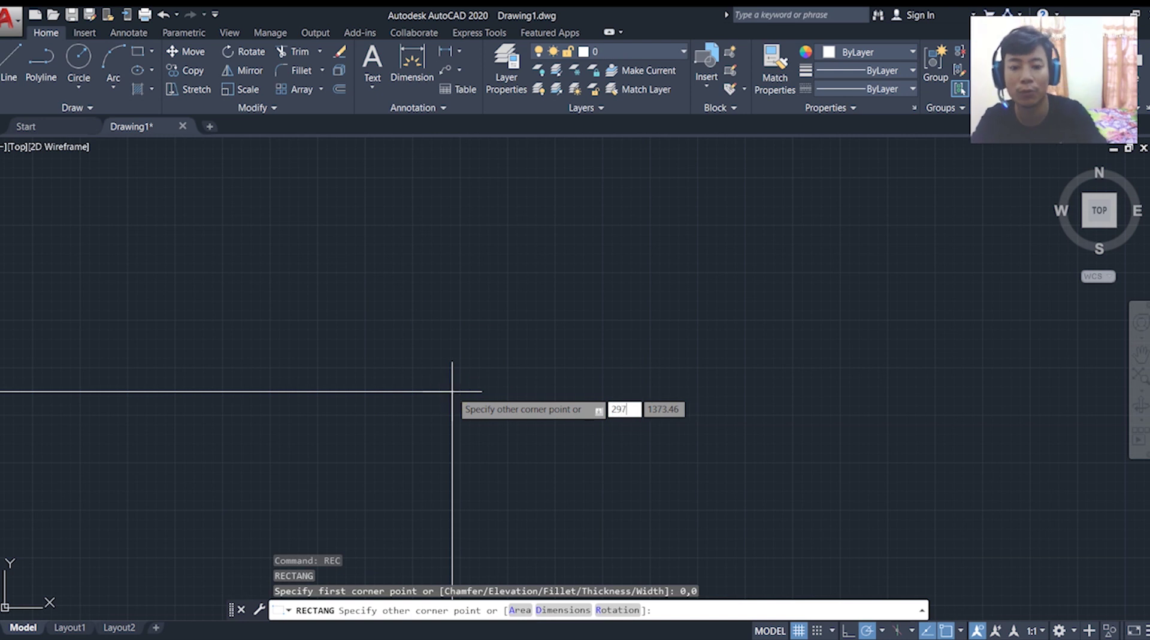
key("Tab")
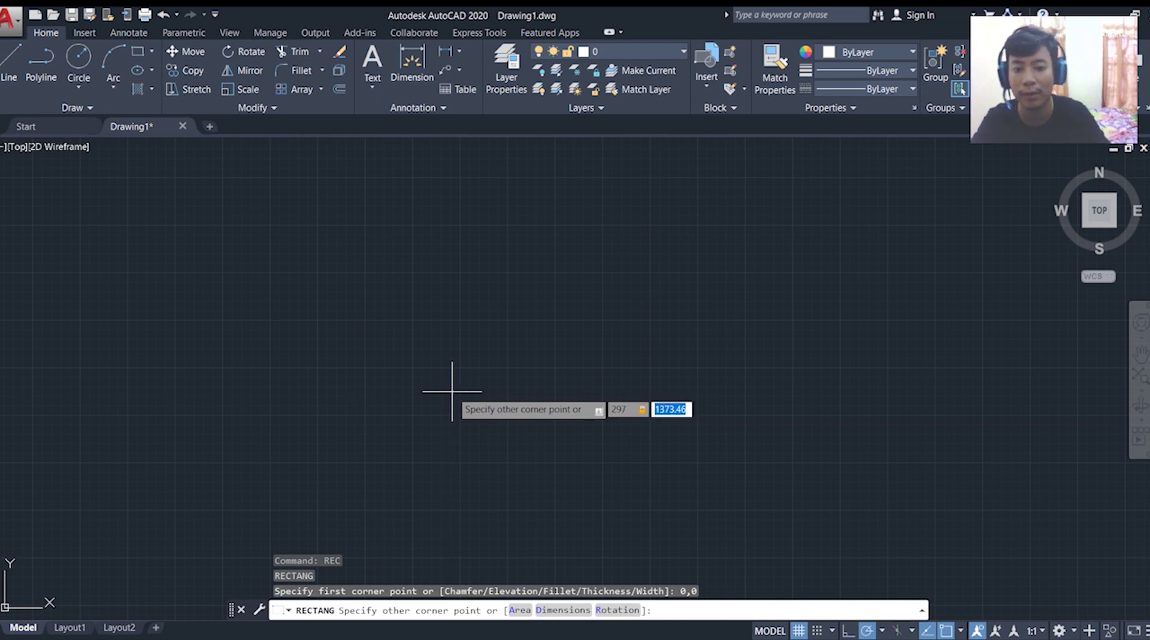
type("21")
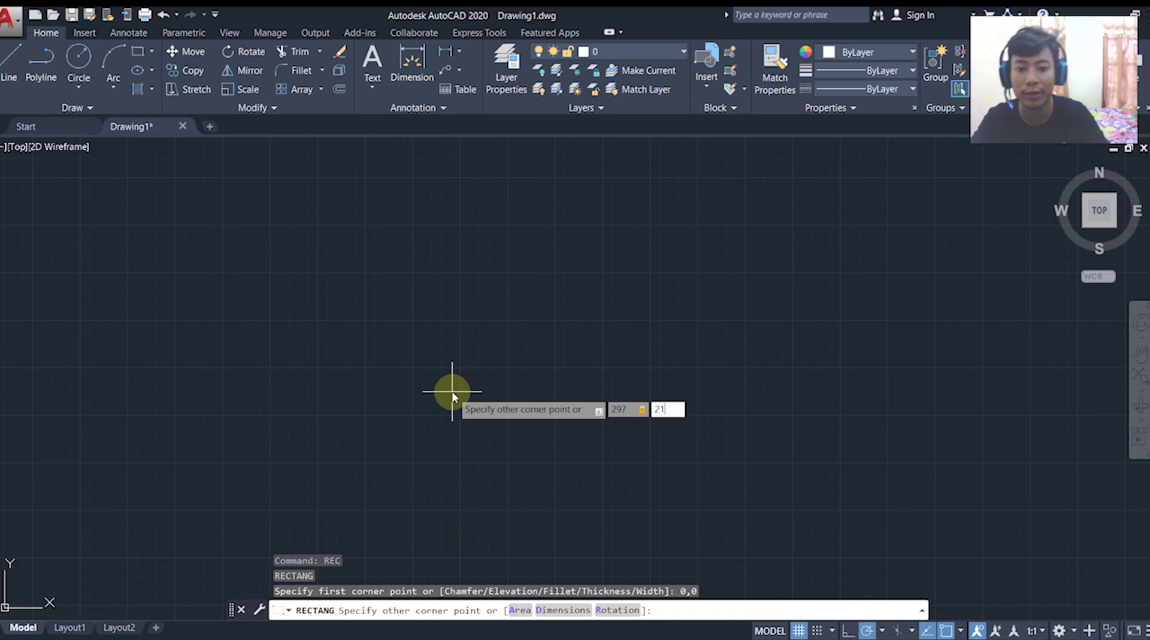
type("0")
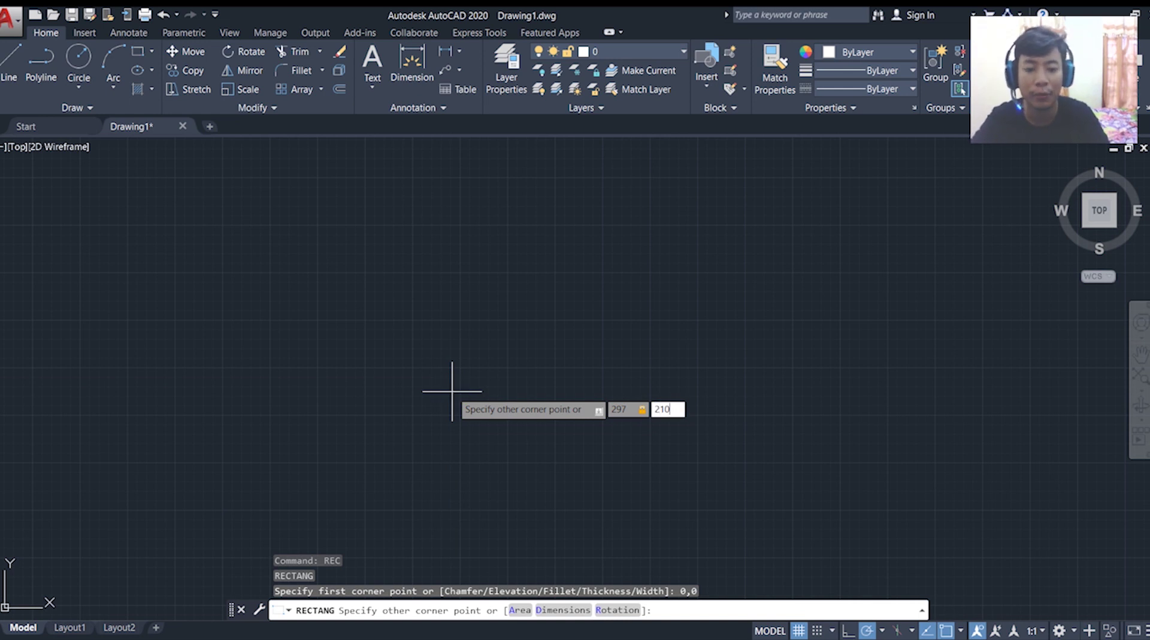
key("Return")
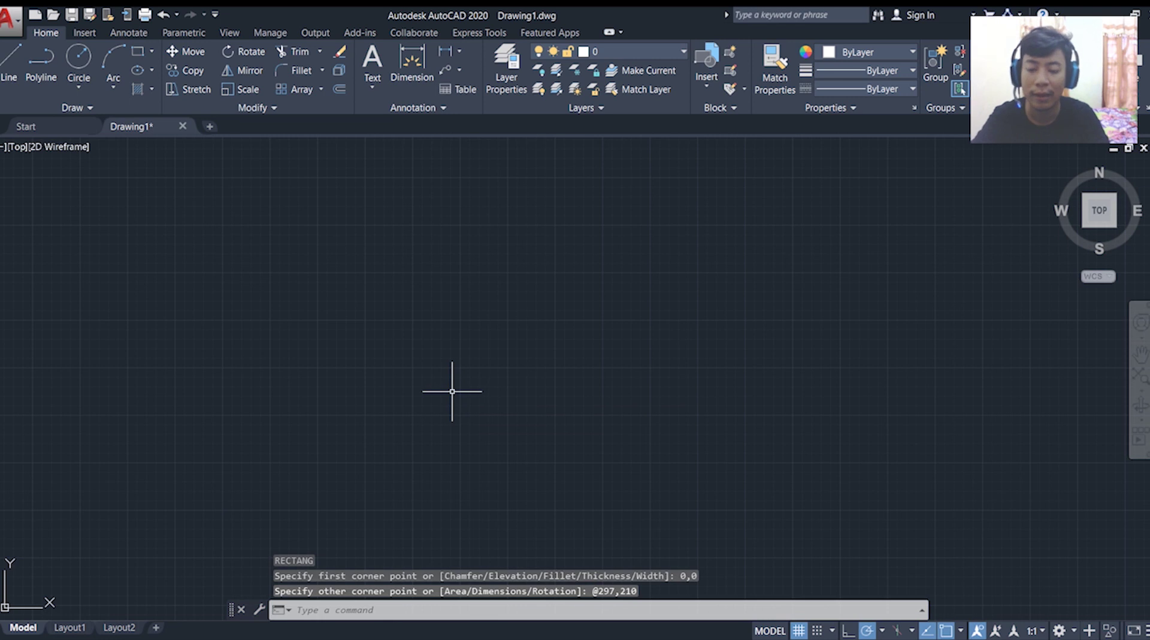
Add a linear dimension along the rectangle's top edge, placed above the outline.
type("z")
key("Return")
type("e")
key("Return")
type("a")
key("Return")
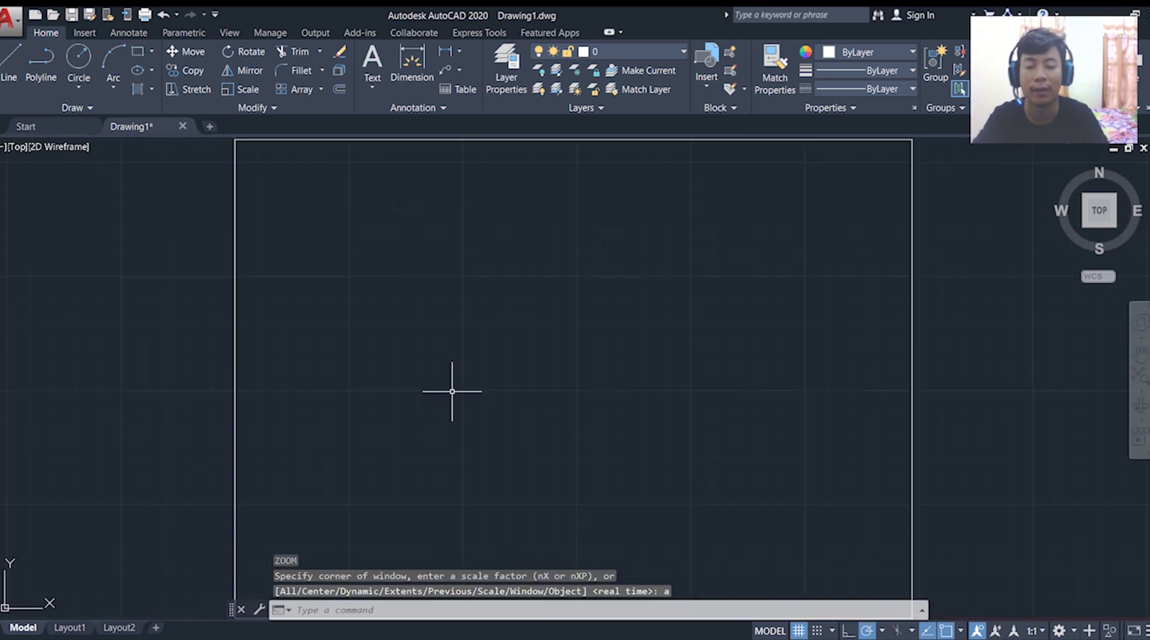
key("Escape")
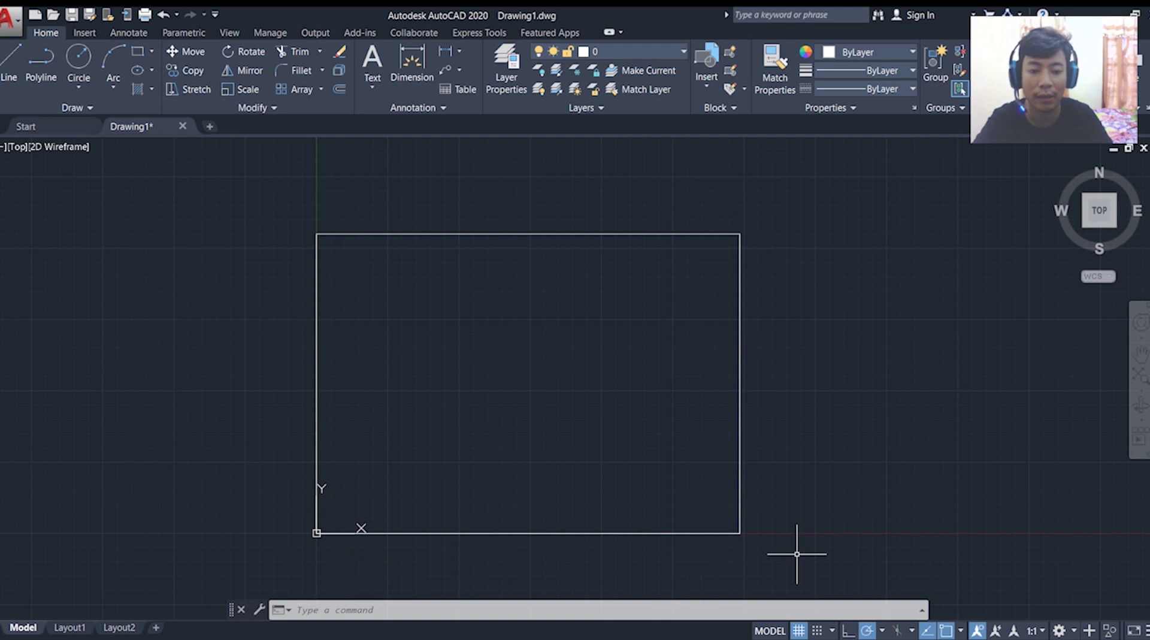
left_click(444, 51)
left_click(317, 233)
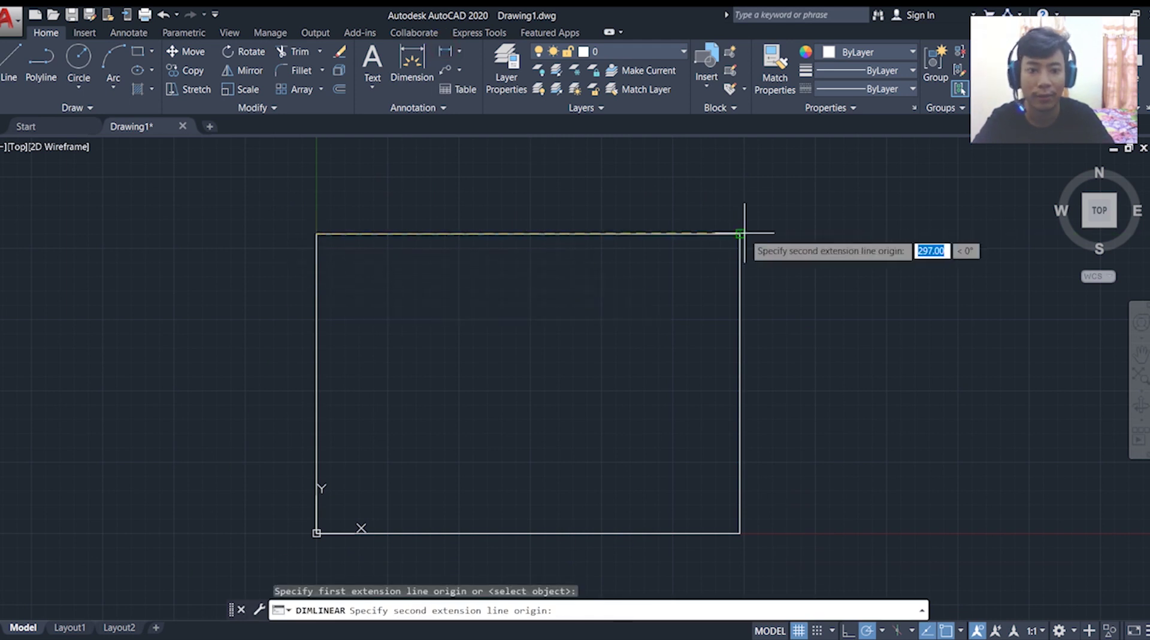
left_click(743, 233)
left_click(572, 184)
scroll(544, 185, "up", 4)
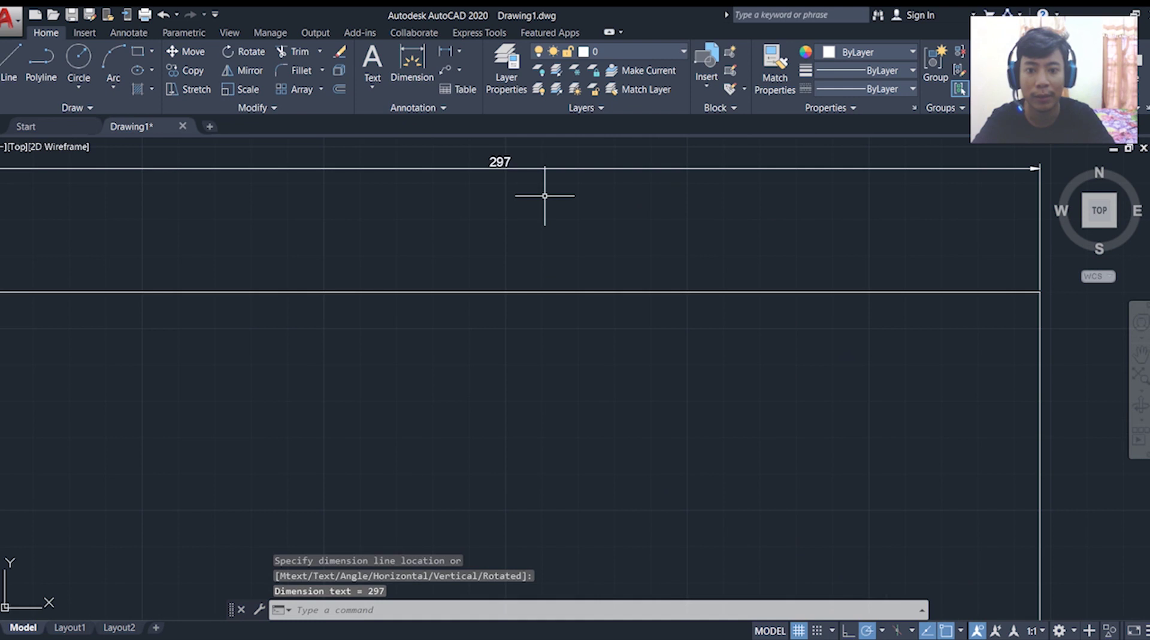
scroll(713, 257, "down", 4)
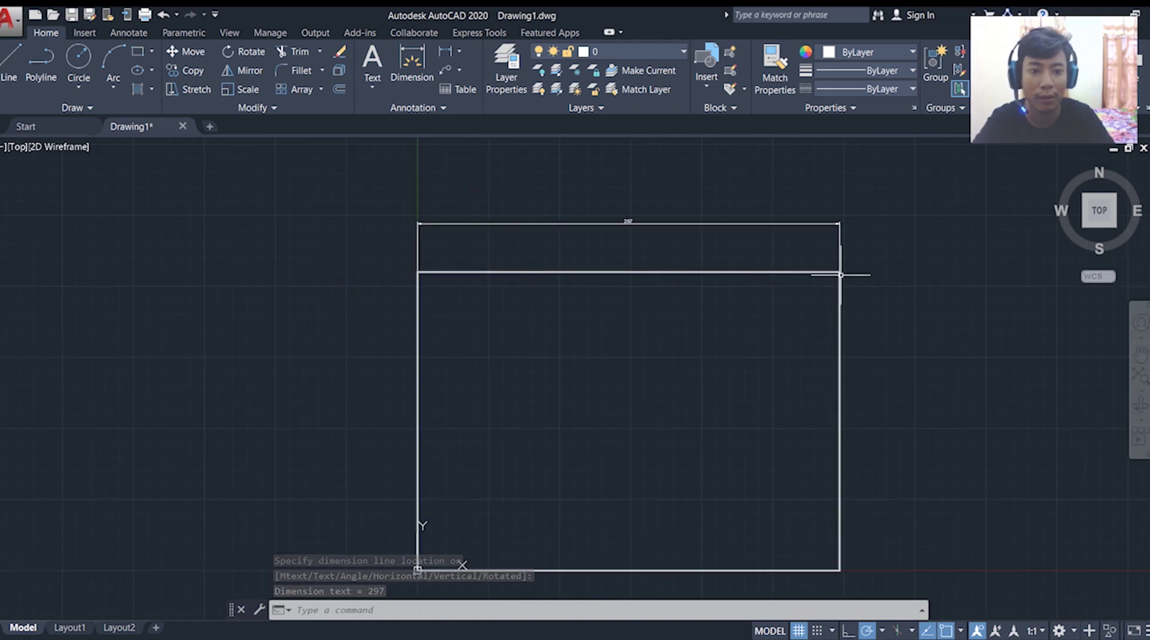
Add a vertical linear dimension for the rectangle's right edge, placed outside the outline.
left_click(452, 56)
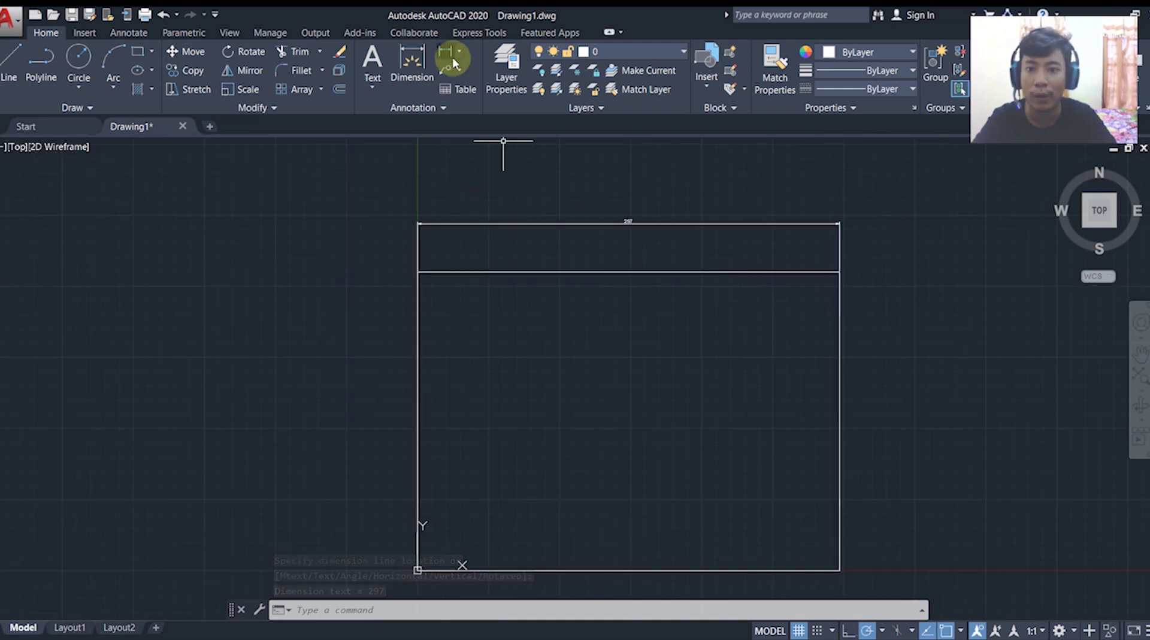
left_click(840, 272)
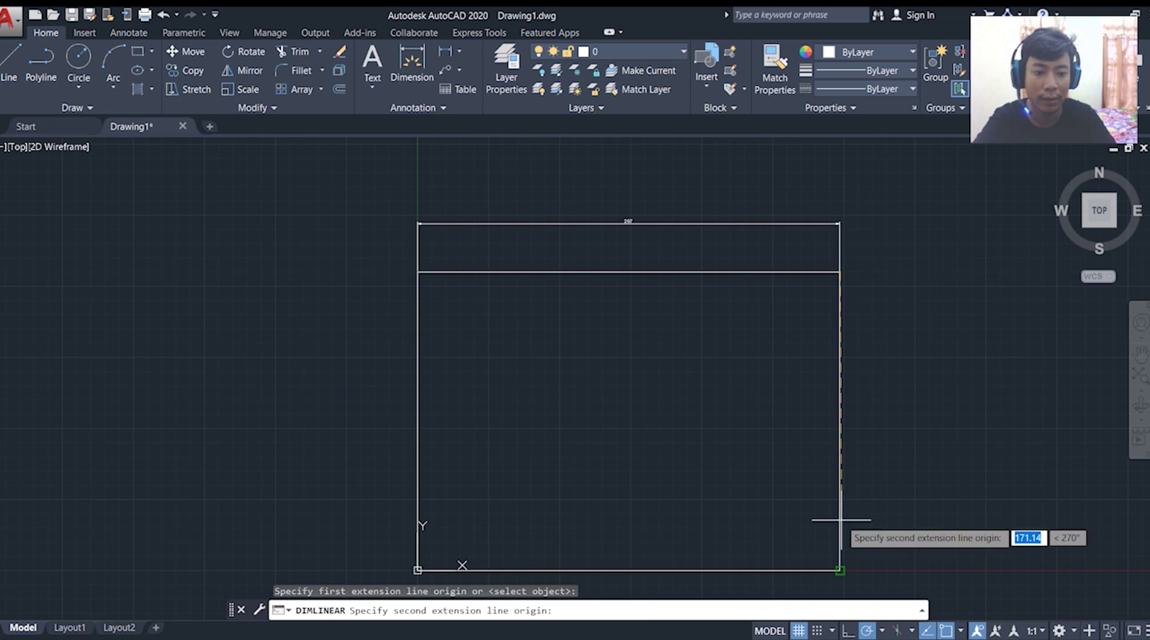
left_click(840, 570)
left_click(898, 464)
scroll(898, 437, "up", 3)
scroll(898, 437, "up", 2)
scroll(865, 398, "down", 4)
middle_click_drag(863, 399, 900, 368)
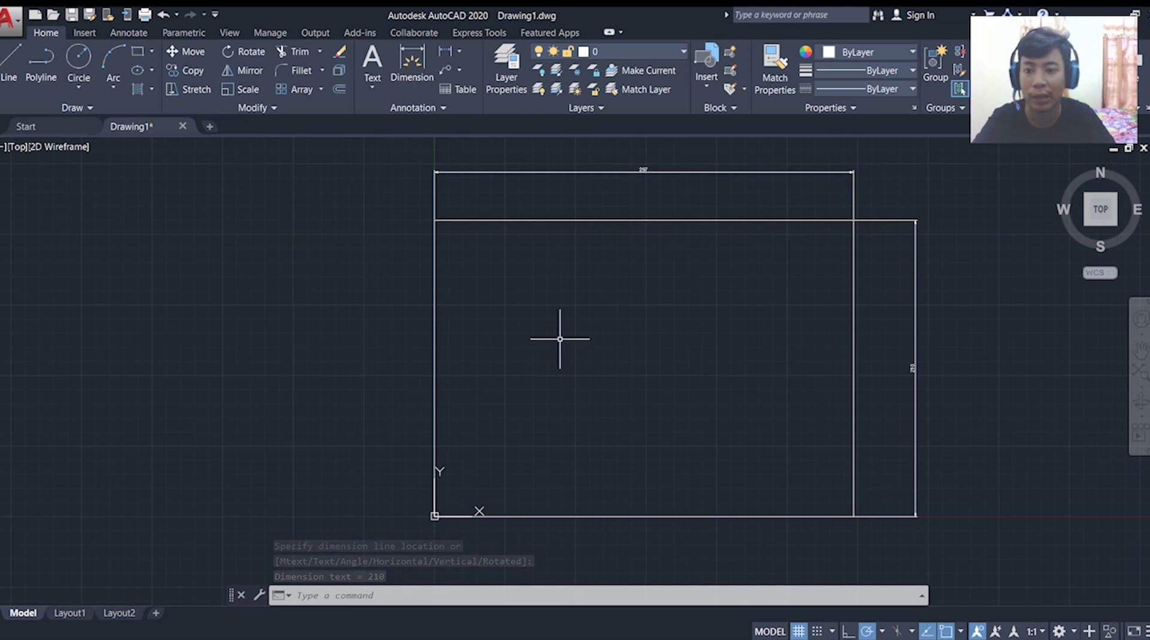
Draw a second rectangle, 272 mm wide and 200 mm high, from the sheet outline's lower-left corner.
left_click(138, 51)
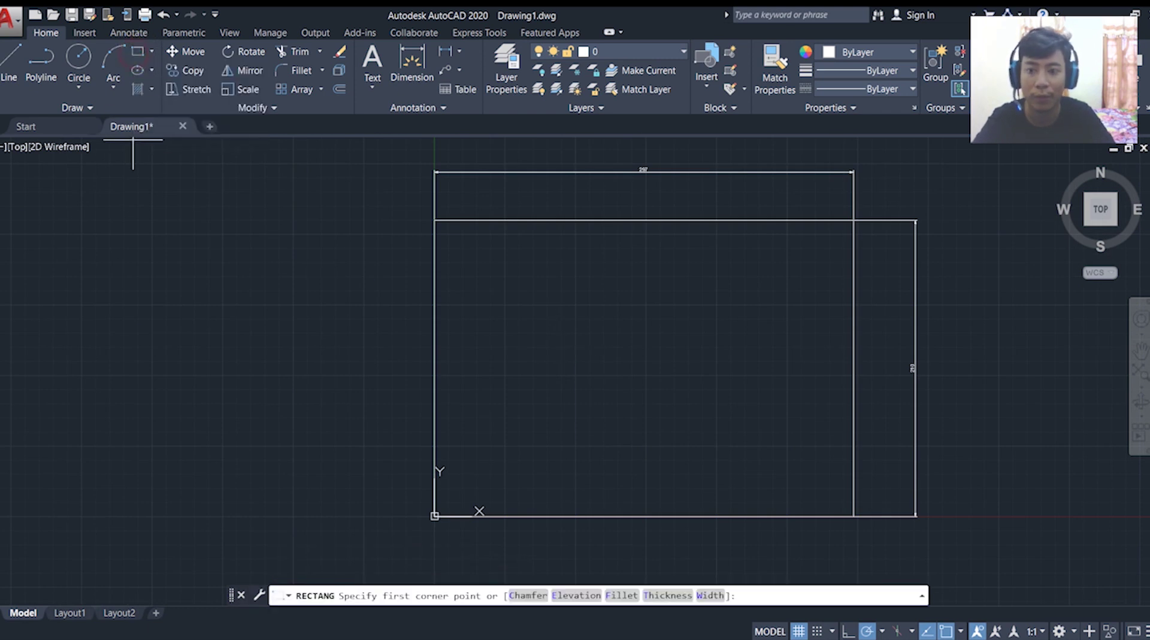
left_click(434, 515)
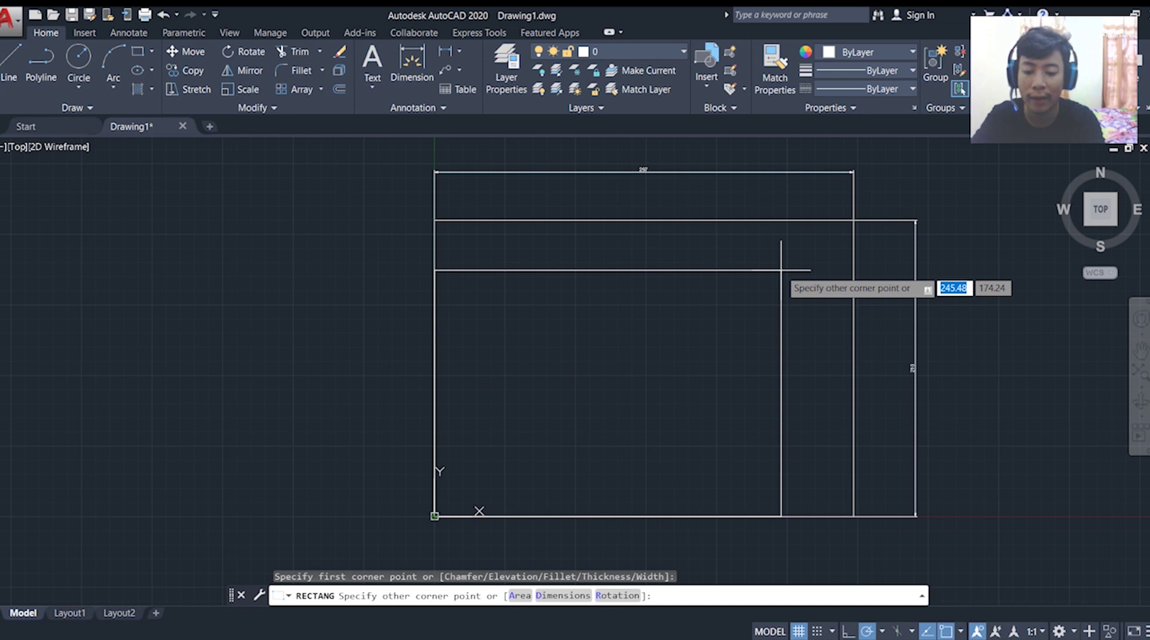
type("27")
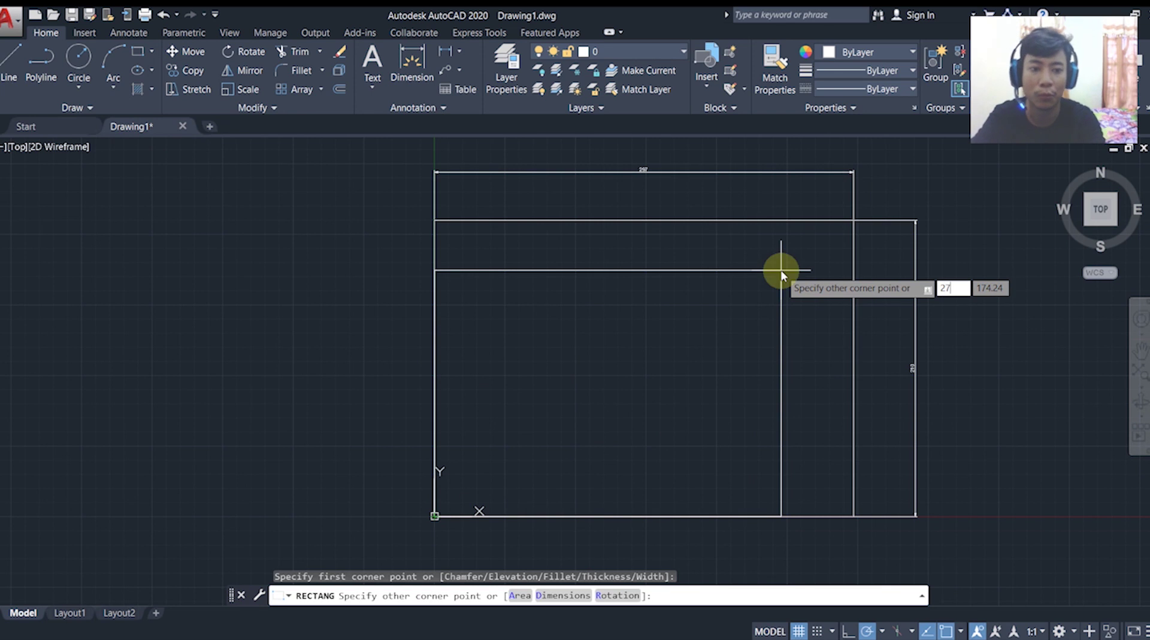
type("2")
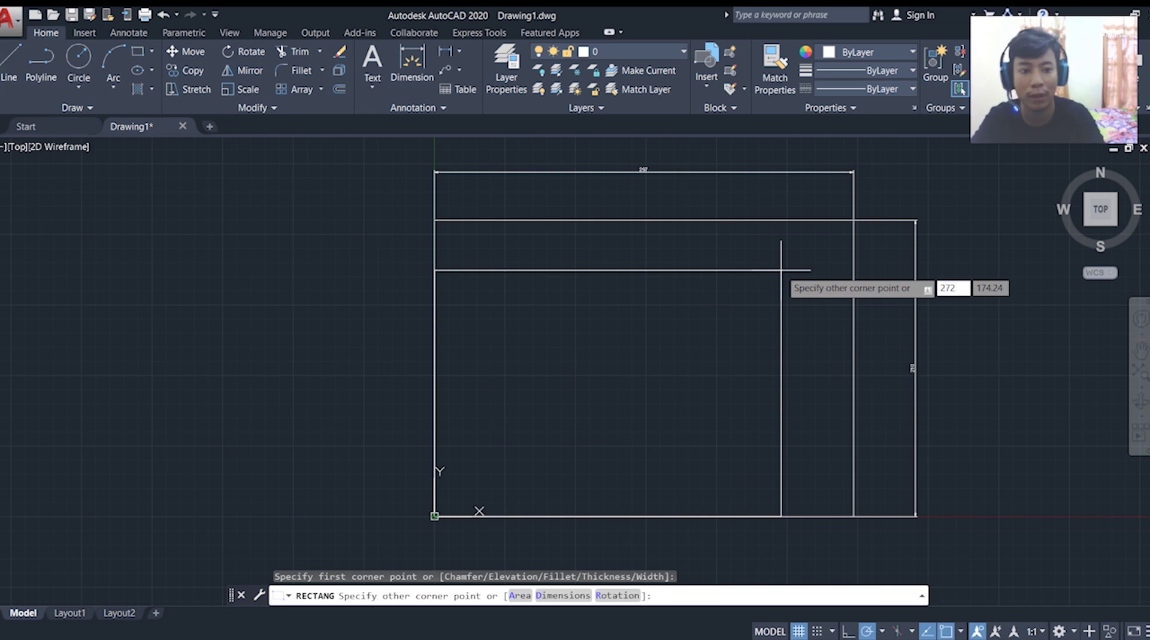
key("Tab")
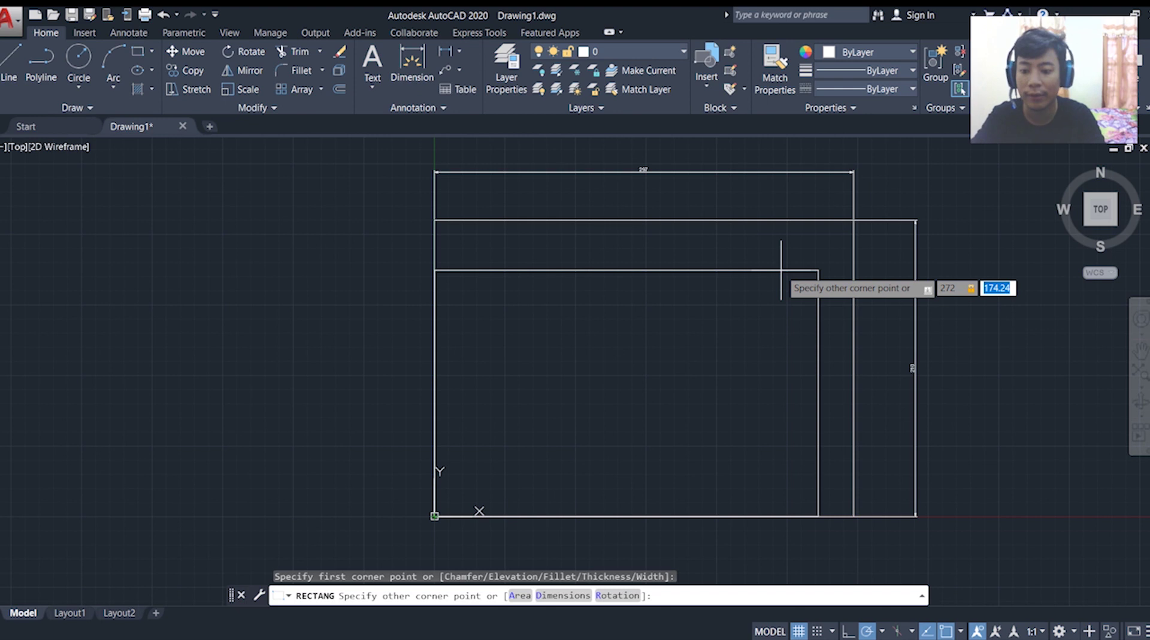
type("200")
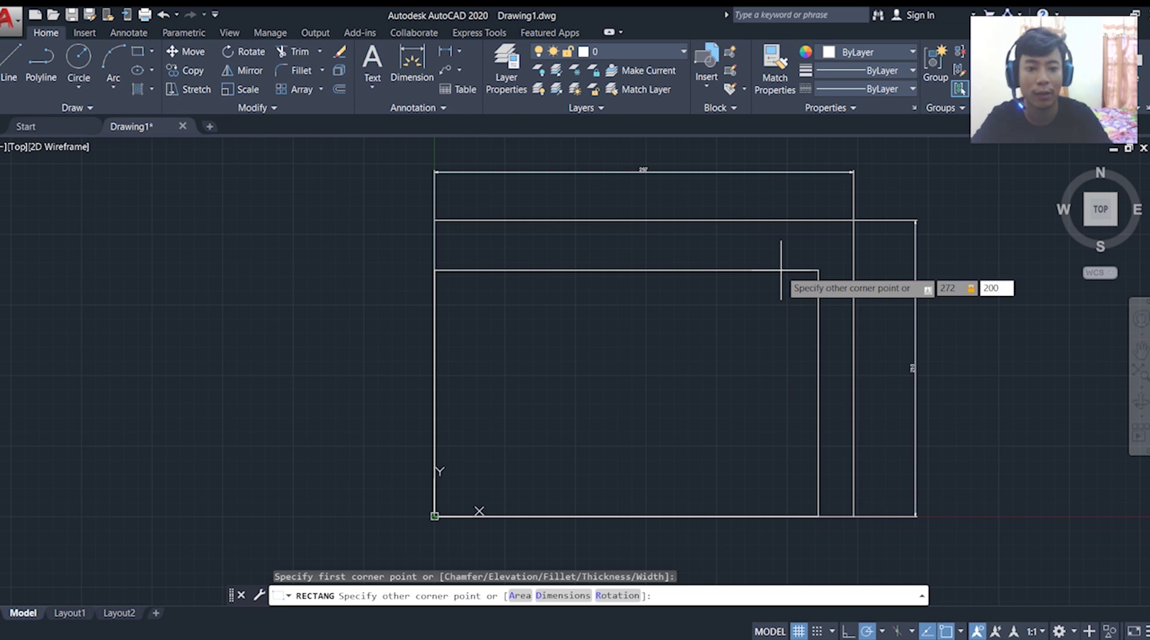
key("Return")
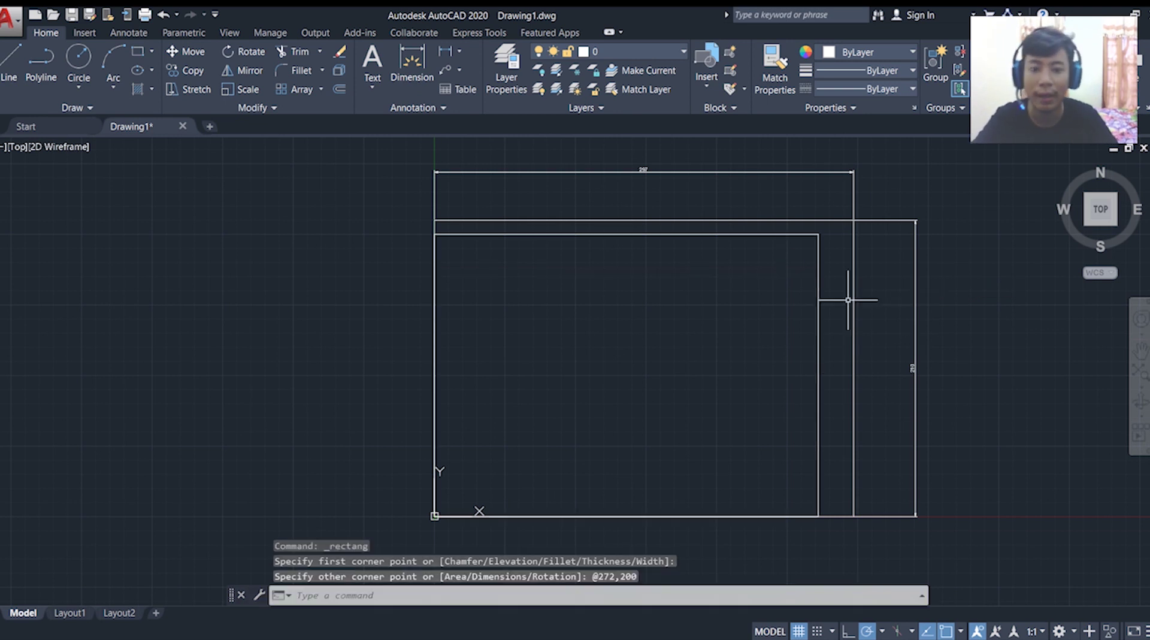
Move the 272 by 200 mm rectangle 20 mm right and 5 mm up from the sheet outline's lower-left corner.
left_click(819, 290)
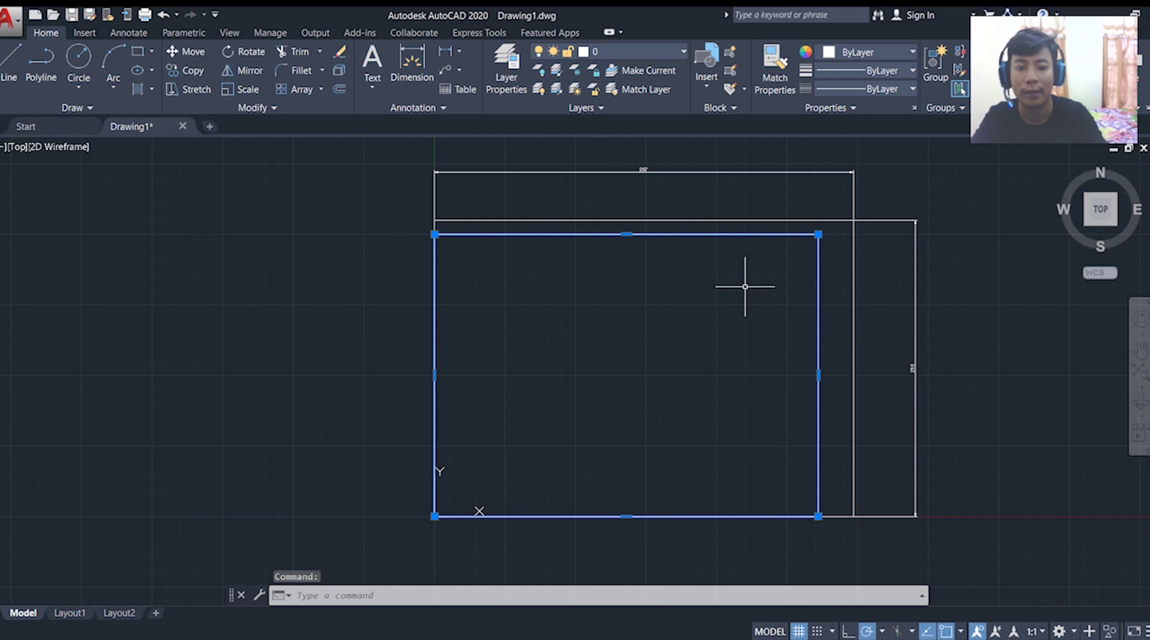
type("M")
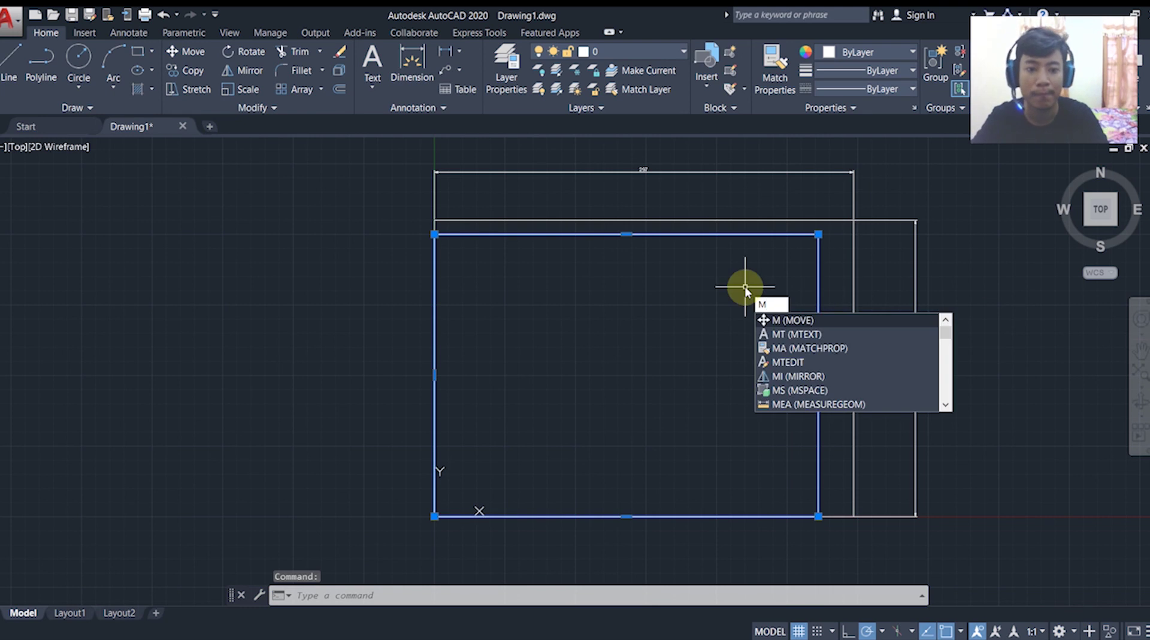
key("Return")
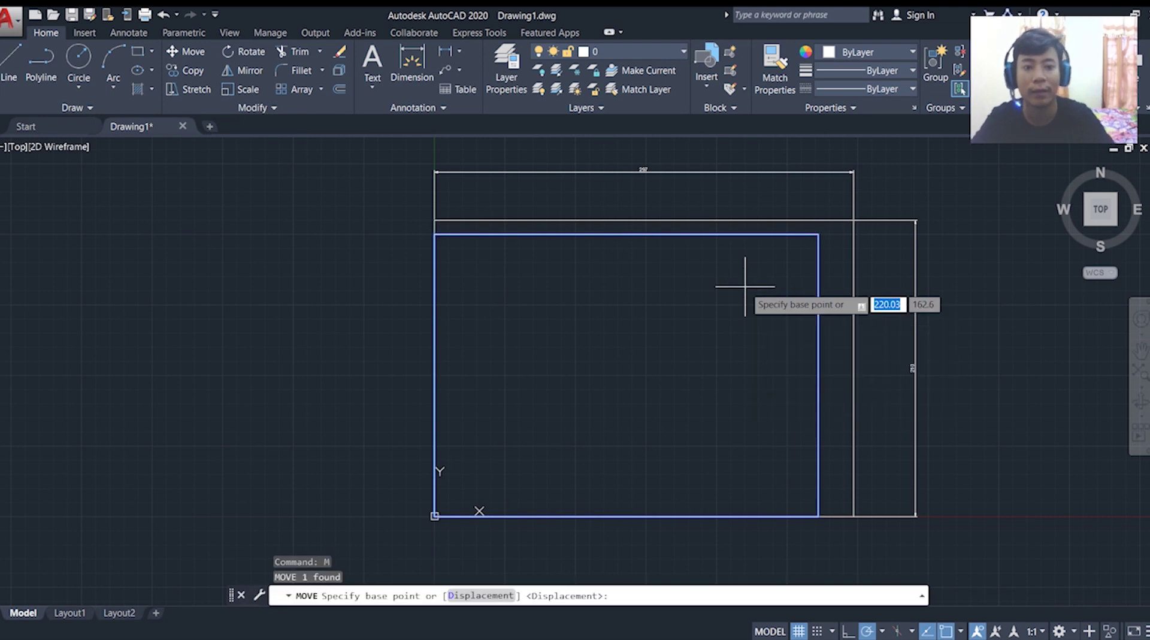
left_click(434, 516)
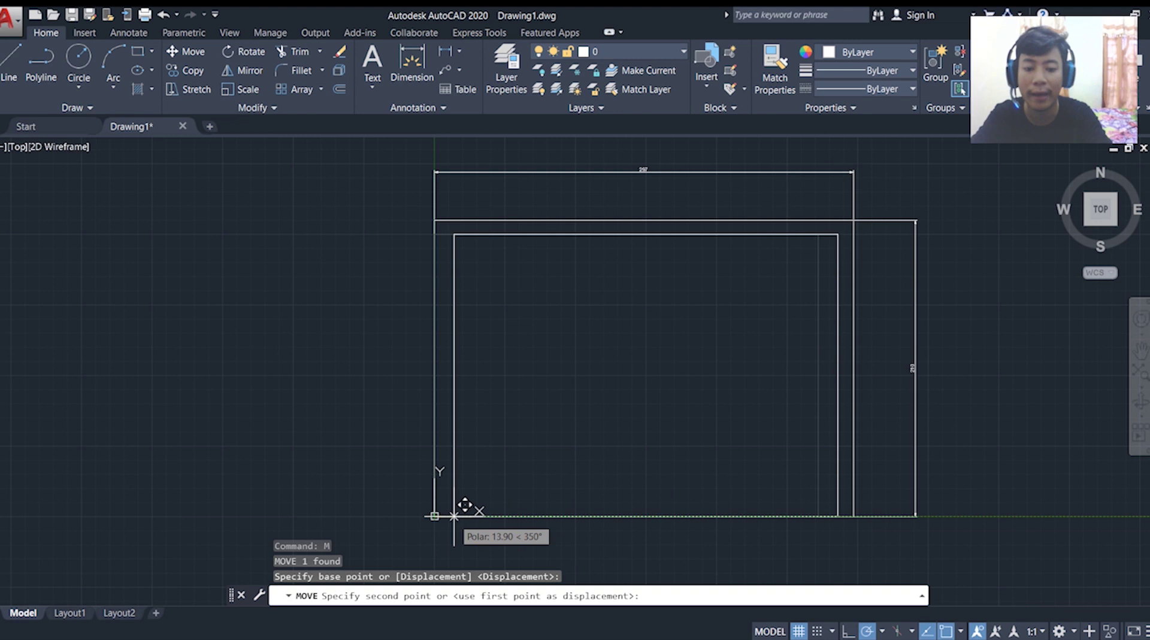
type("20")
key("Tab")
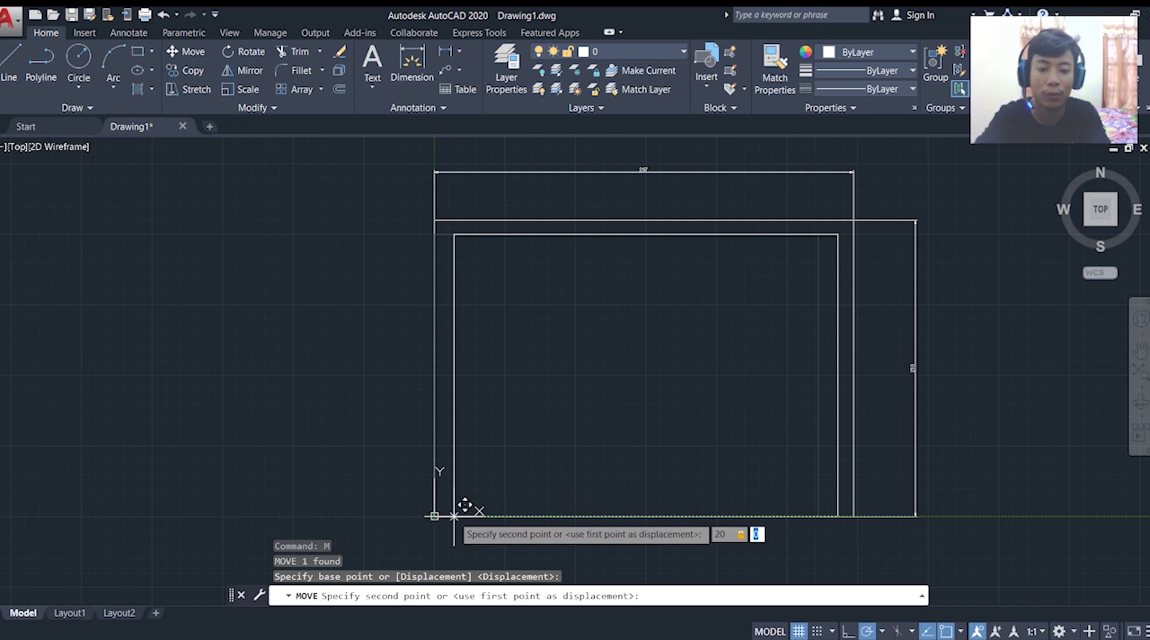
type("5")
key("Return")
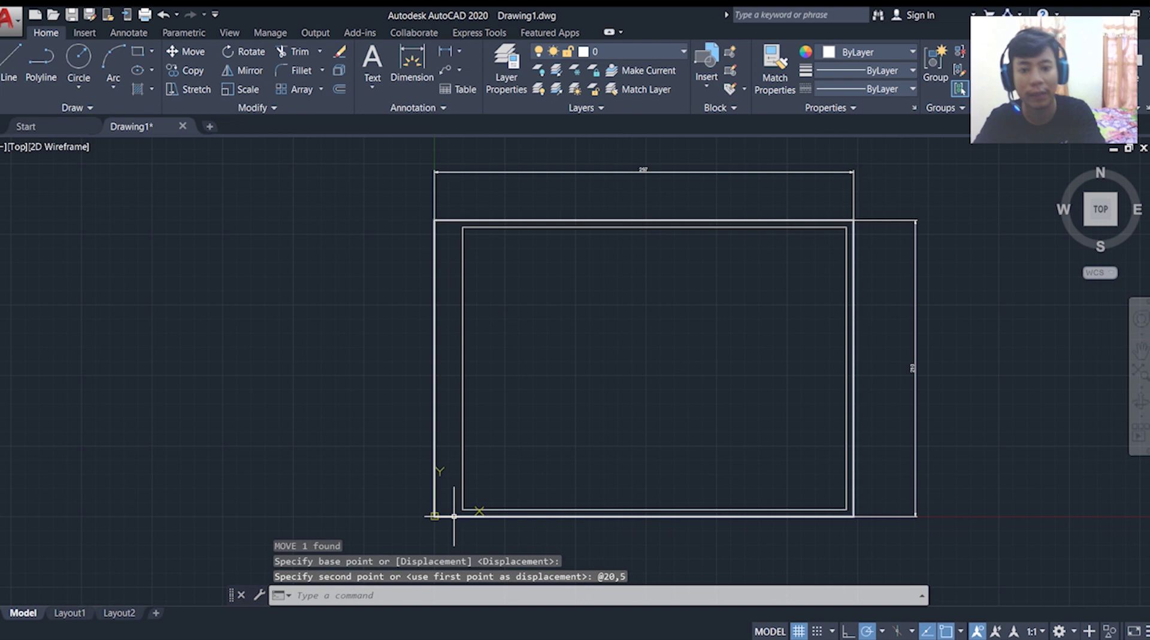
Delete the vertical and horizontal dimensions outside the sheet outline.
left_click(917, 355)
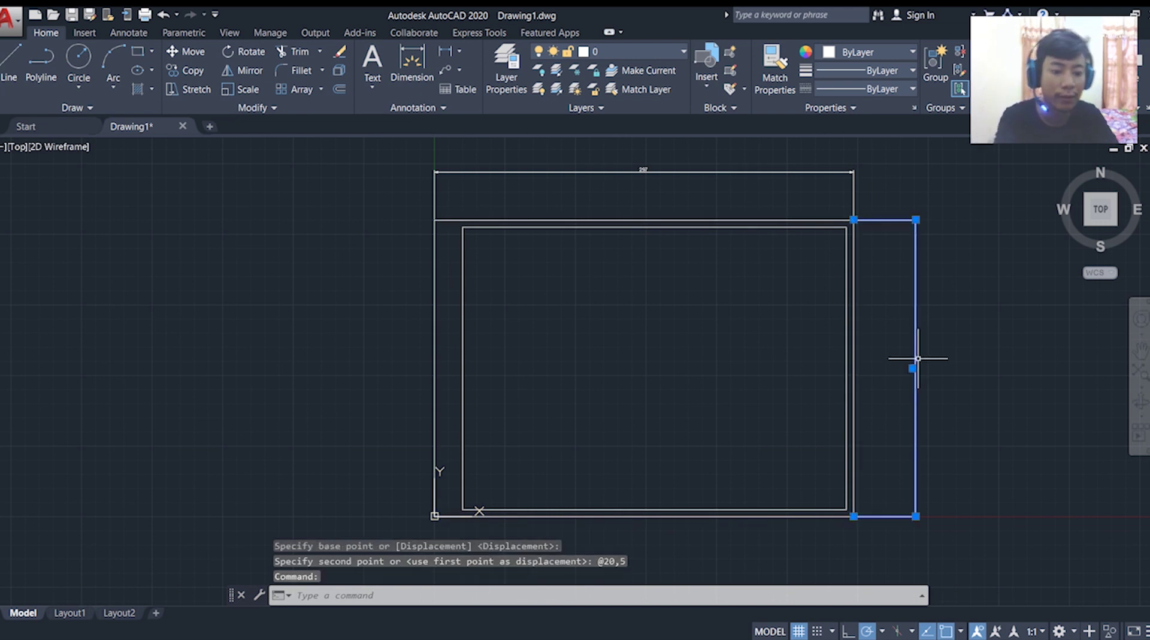
key("Delete")
left_click(791, 173)
key("Delete")
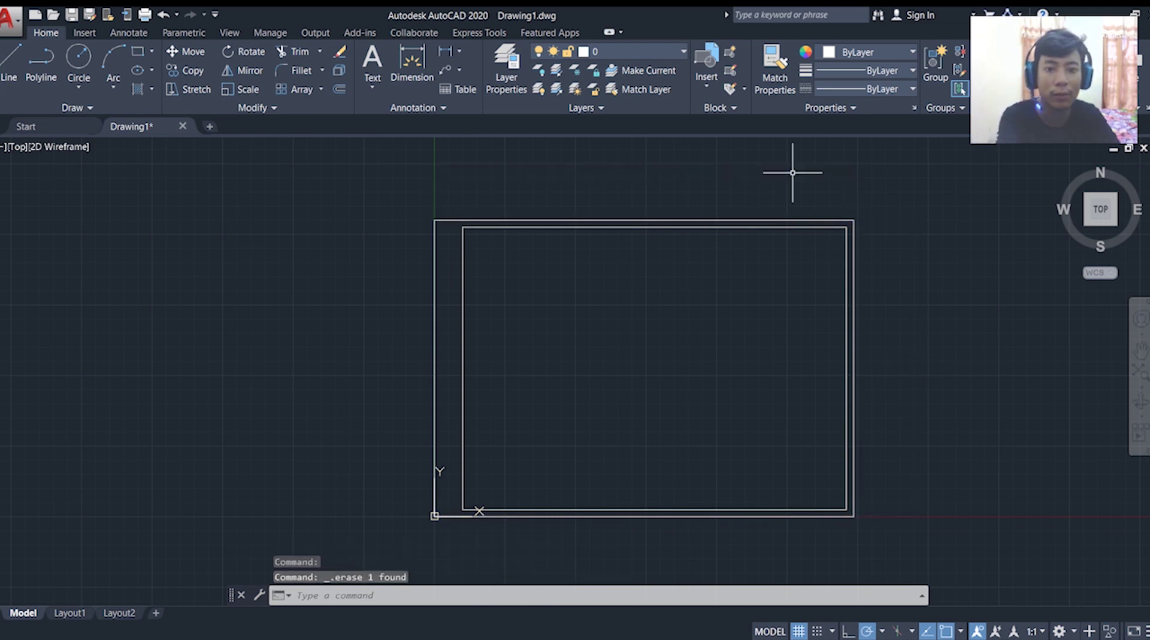
scroll(725, 261, "down", 2)
scroll(725, 264, "up", 2)
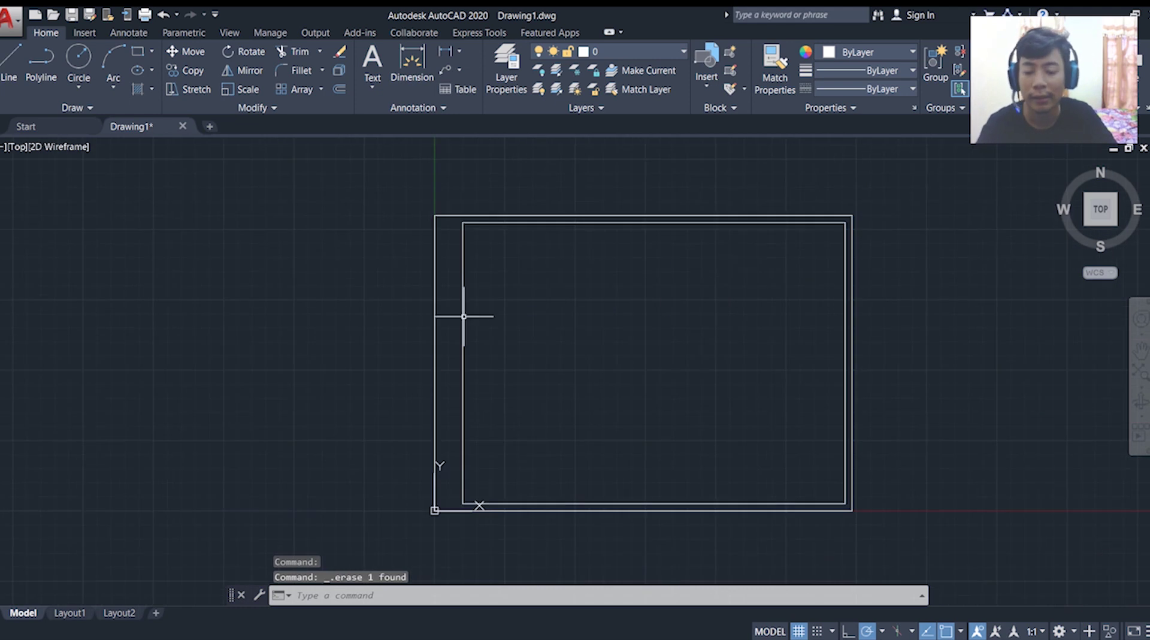
scroll(432, 313, "up", 2)
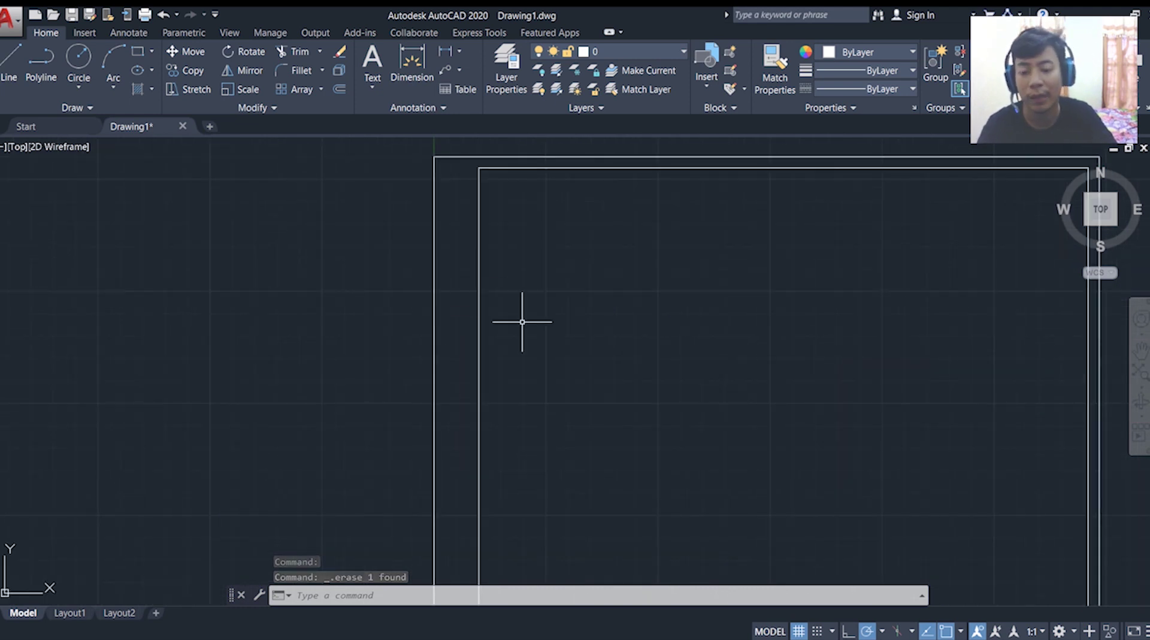
scroll(451, 334, "down", 2)
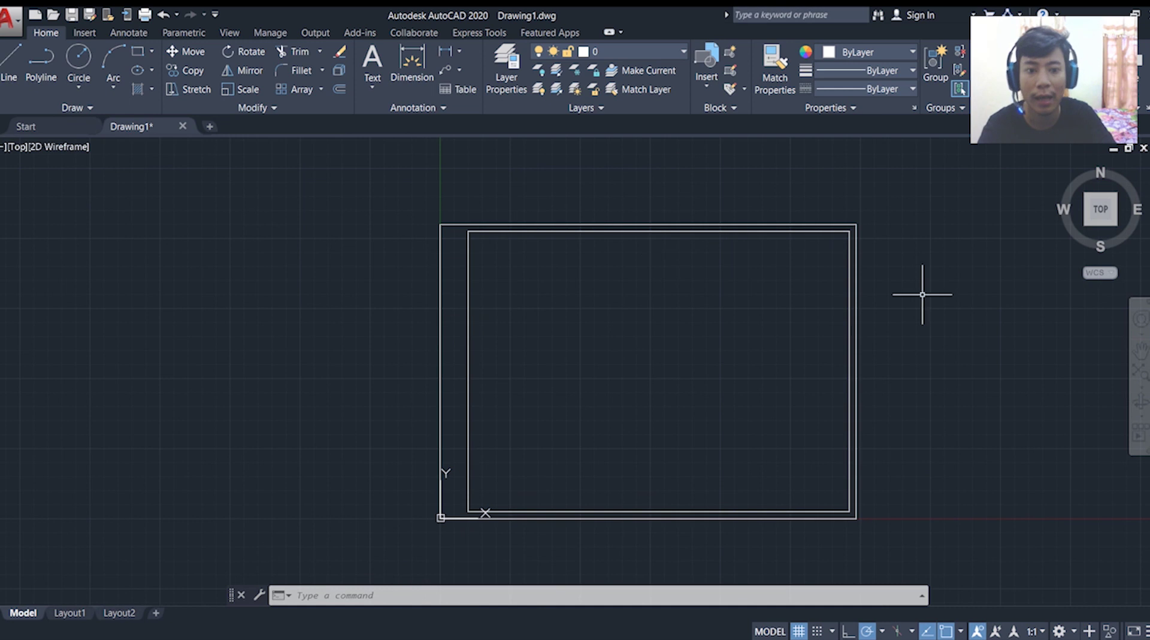
scroll(702, 524, "up", 2)
middle_click_drag(711, 461, 703, 517)
scroll(703, 517, "down", 2)
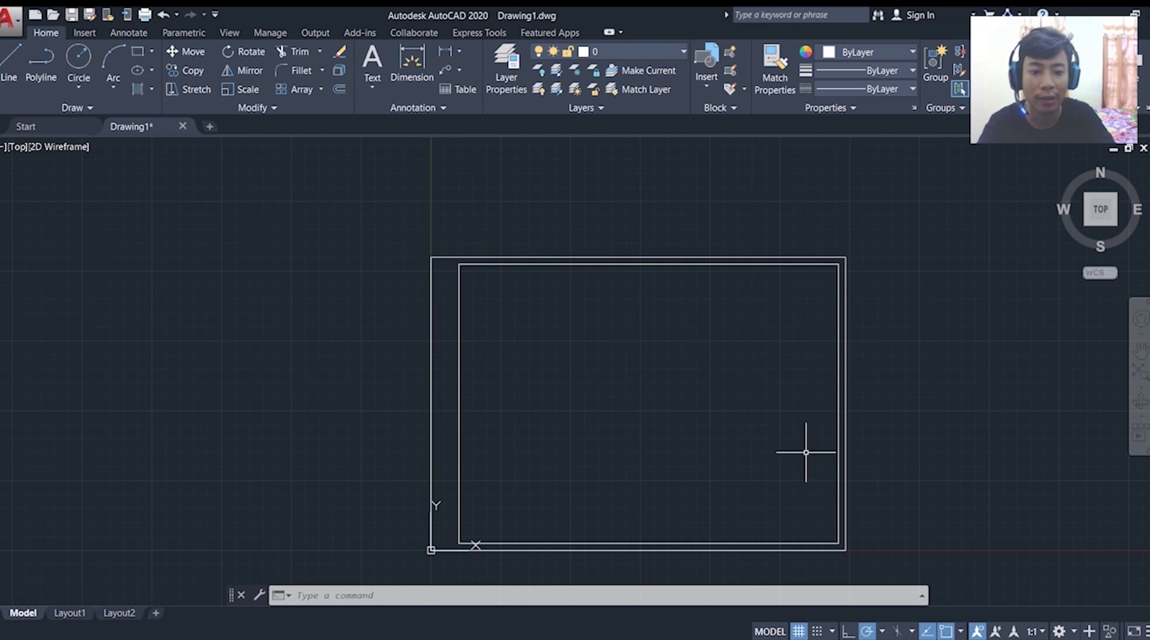
Draw a title block rectangle from the inner frame's lower-right corner, extending 185 mm left and 25 mm up.
scroll(802, 451, "up", 2)
middle_click_drag(799, 452, 651, 305)
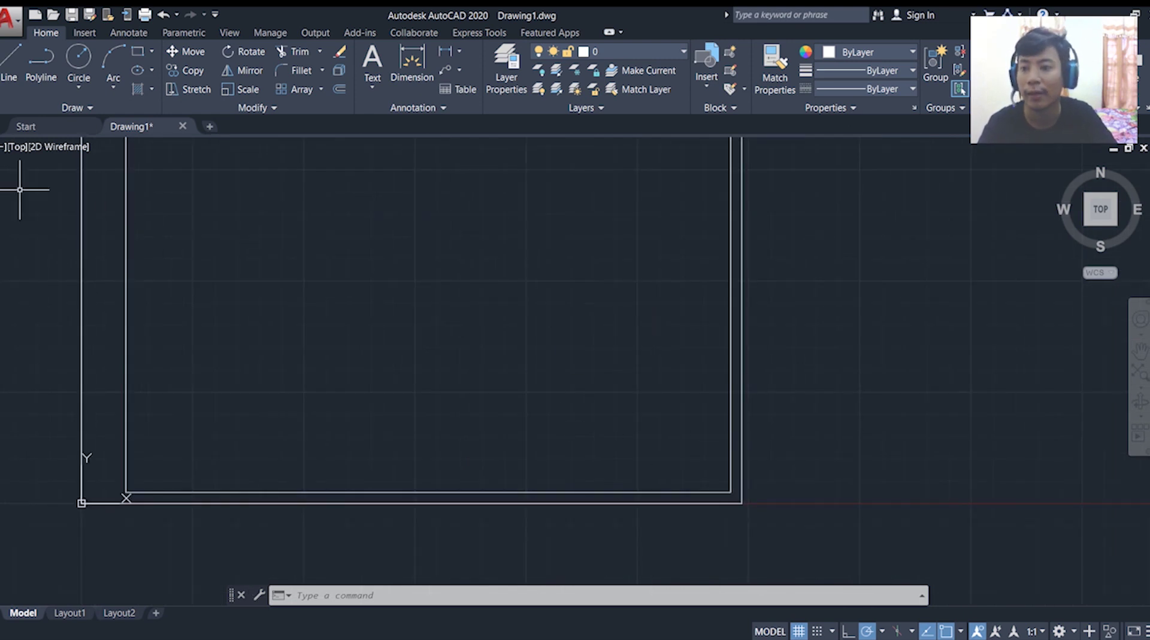
left_click(141, 55)
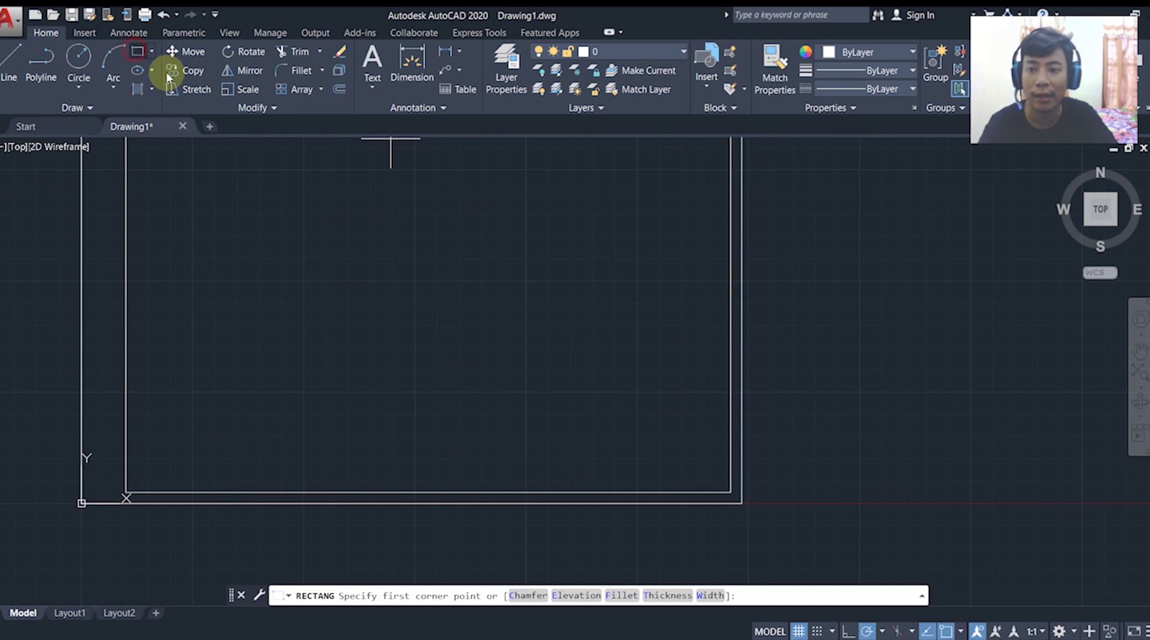
left_click(731, 492)
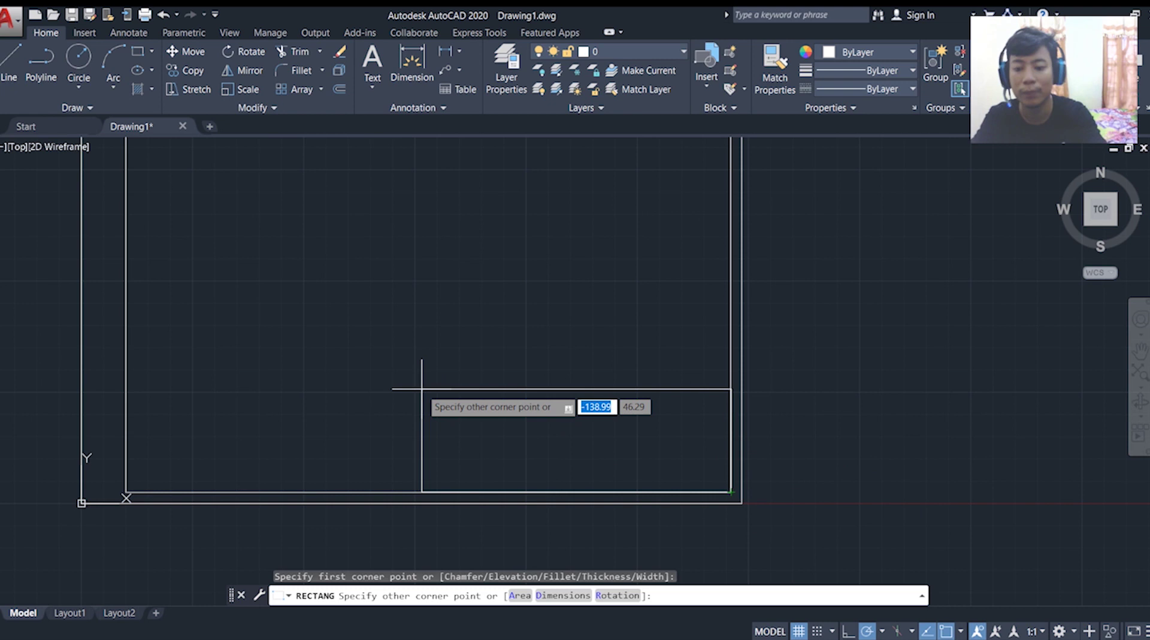
type("-18")
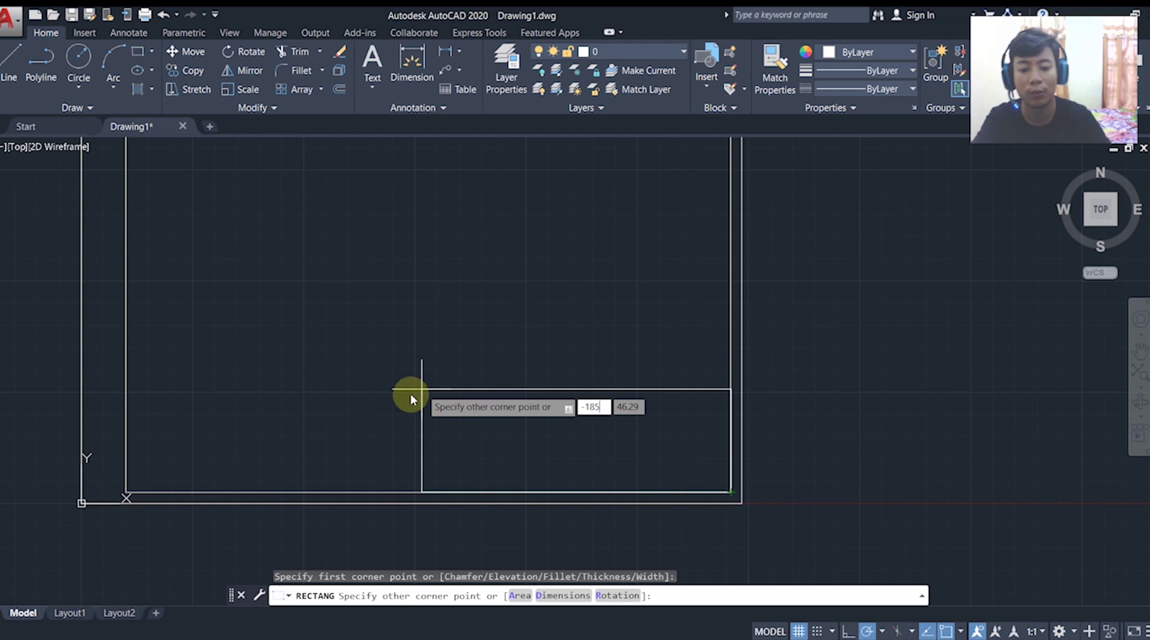
type("5")
key("Tab")
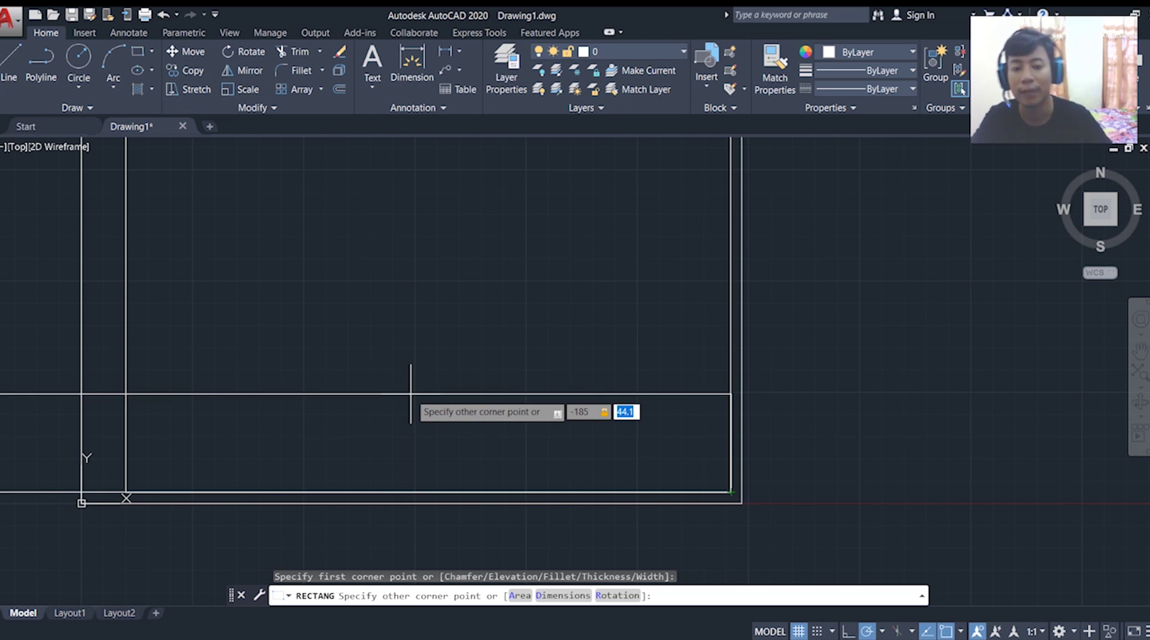
type("25")
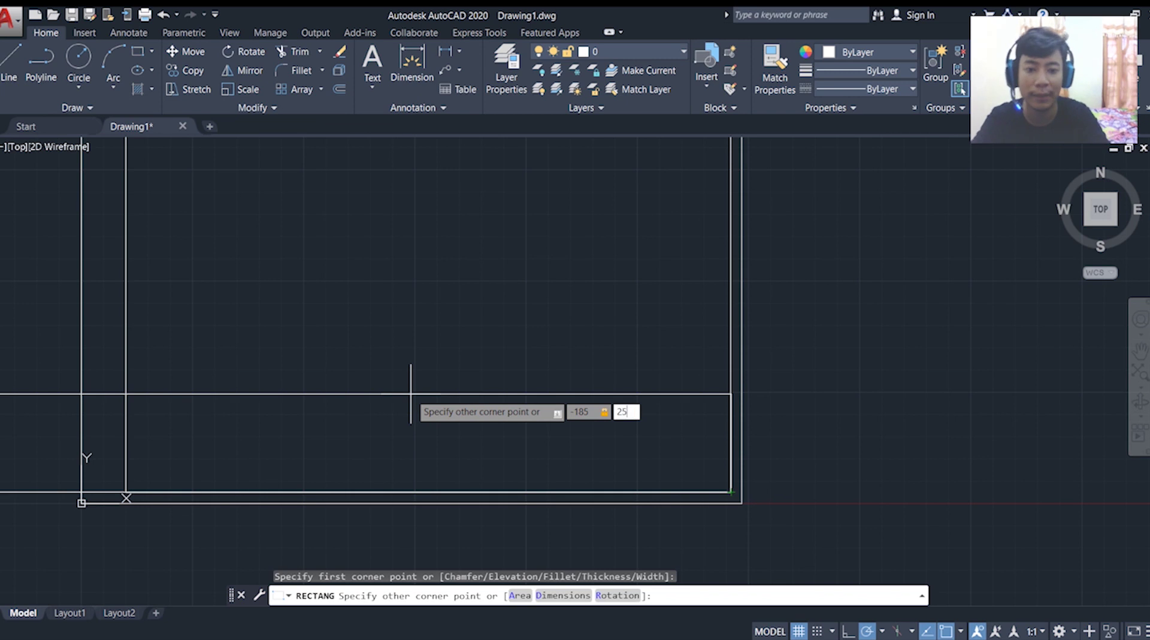
key("Return")
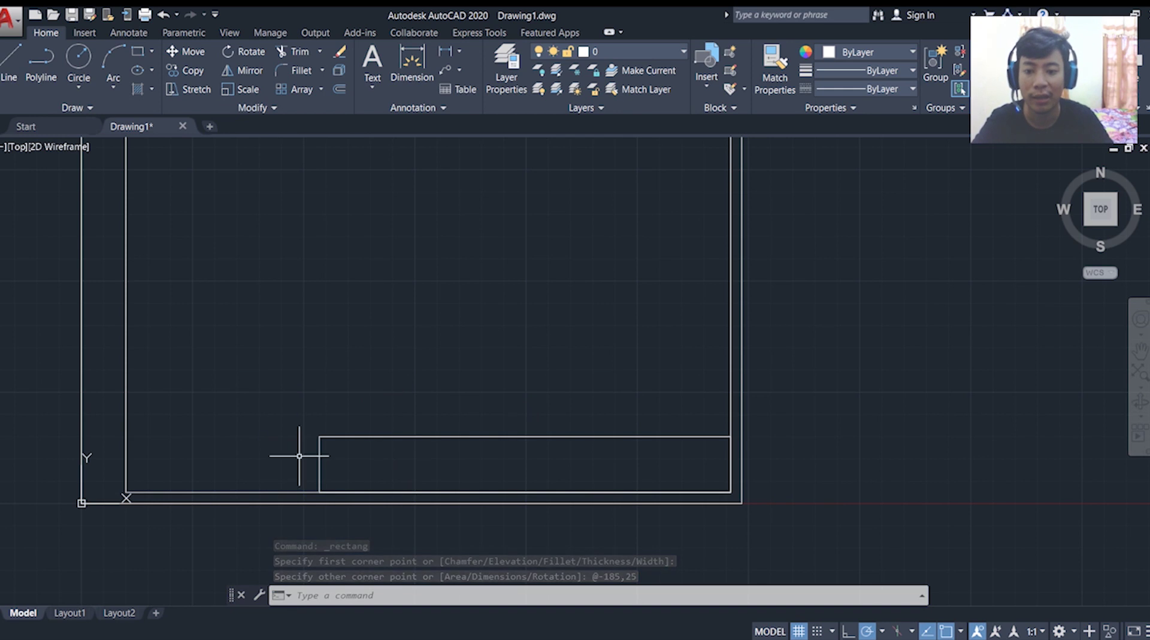
Draw a 185 mm horizontal line across the title block, starting 15 mm below its upper-left corner.
scroll(393, 467, "up", 2)
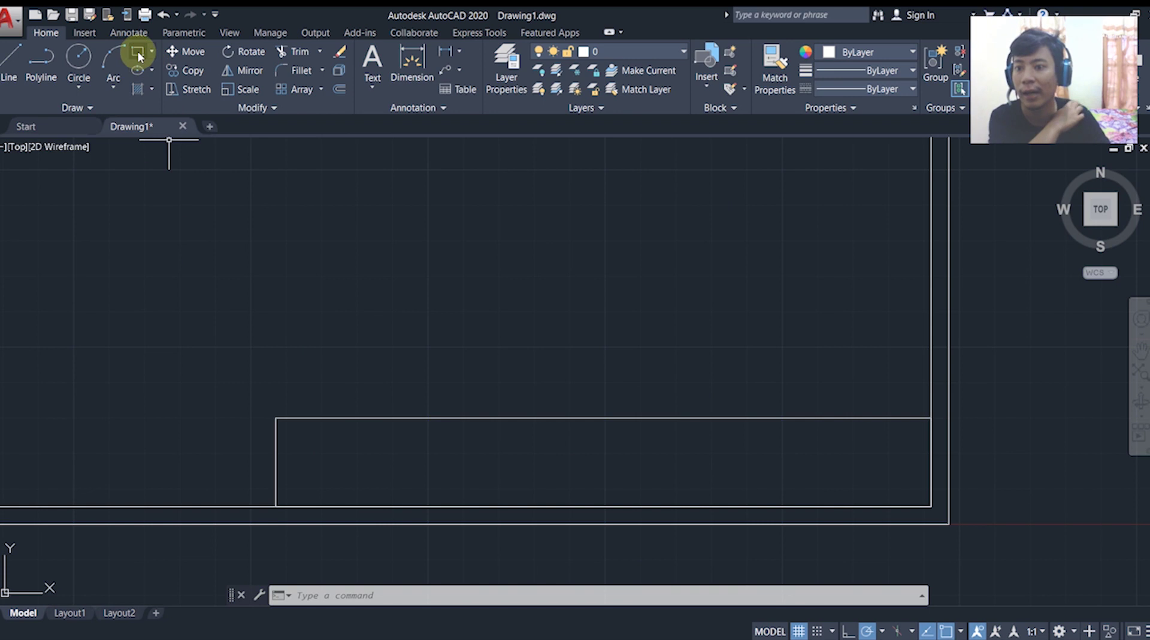
left_click(10, 59)
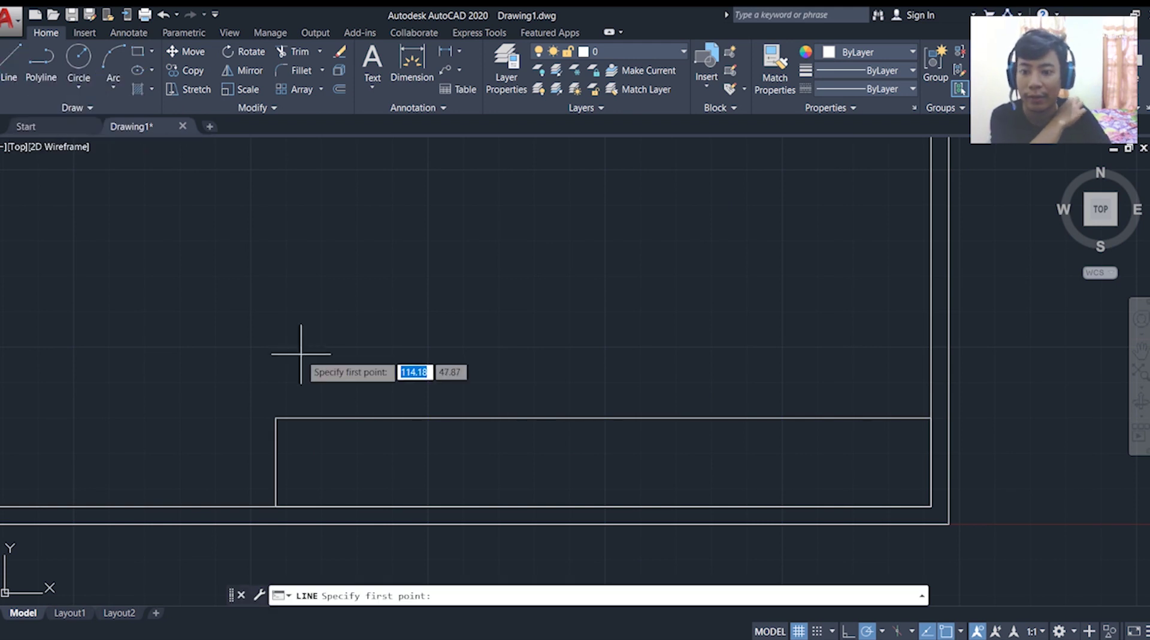
scroll(297, 368, "up", 1)
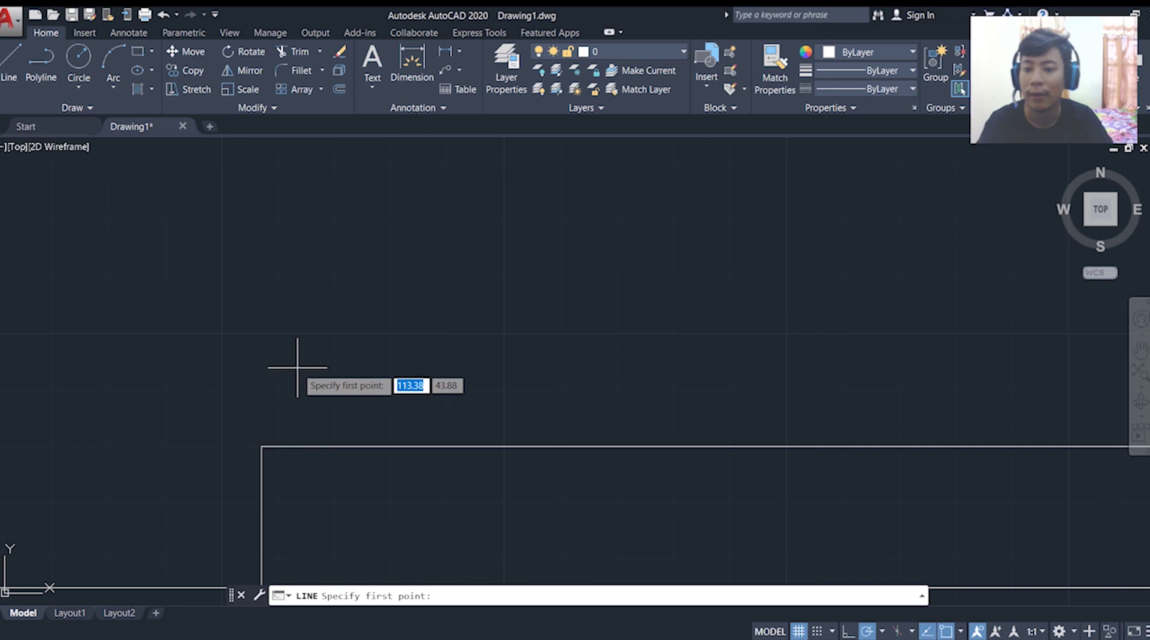
middle_click_drag(289, 450, 290, 446)
middle_click_drag(180, 311, 105, 318)
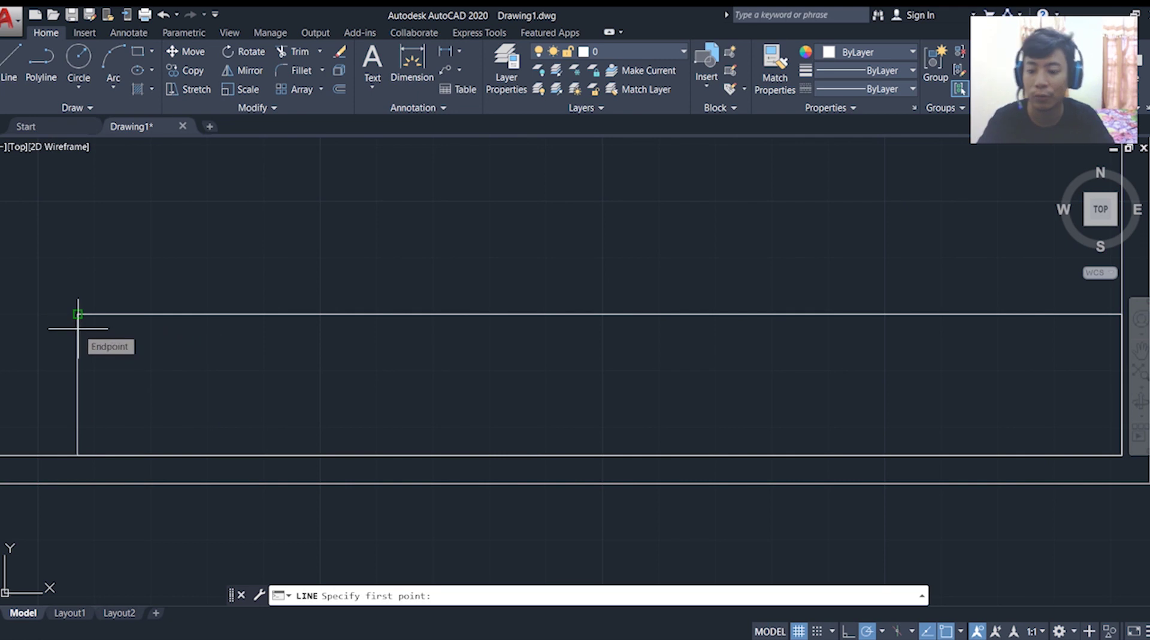
type("15")
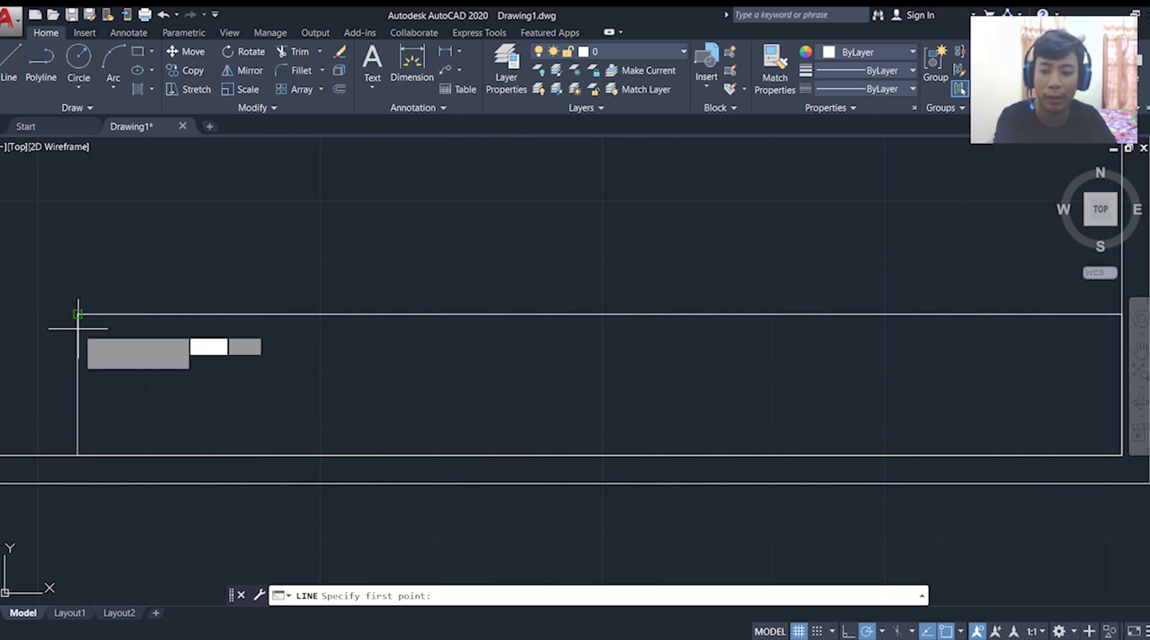
key("Return")
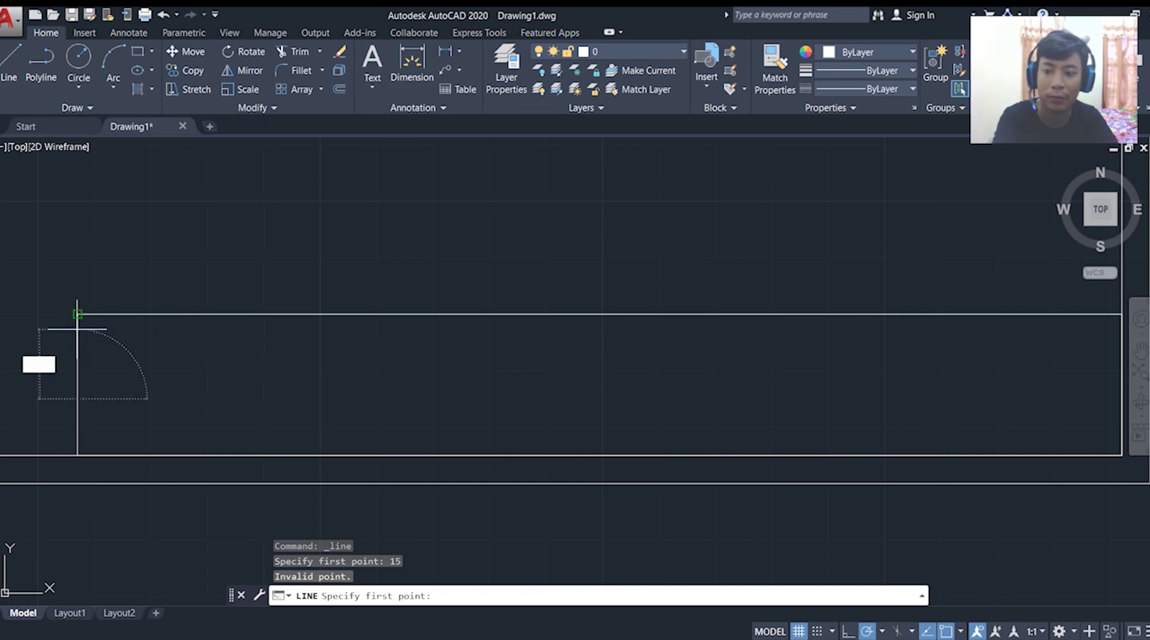
key("Return")
scroll(180, 378, "up", 2)
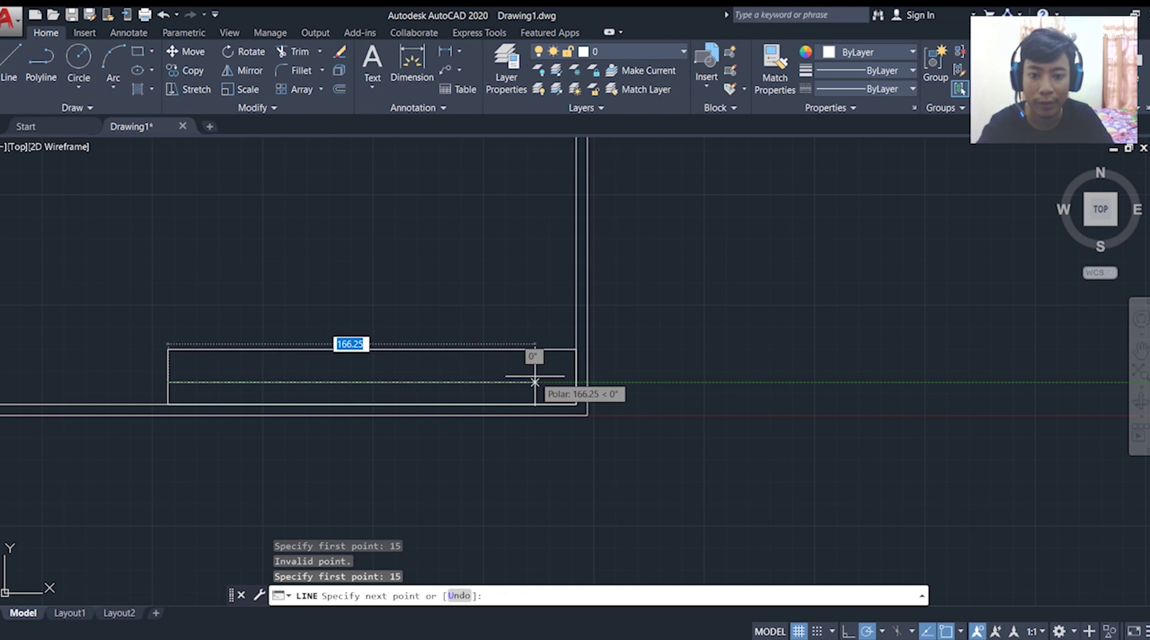
type("1")
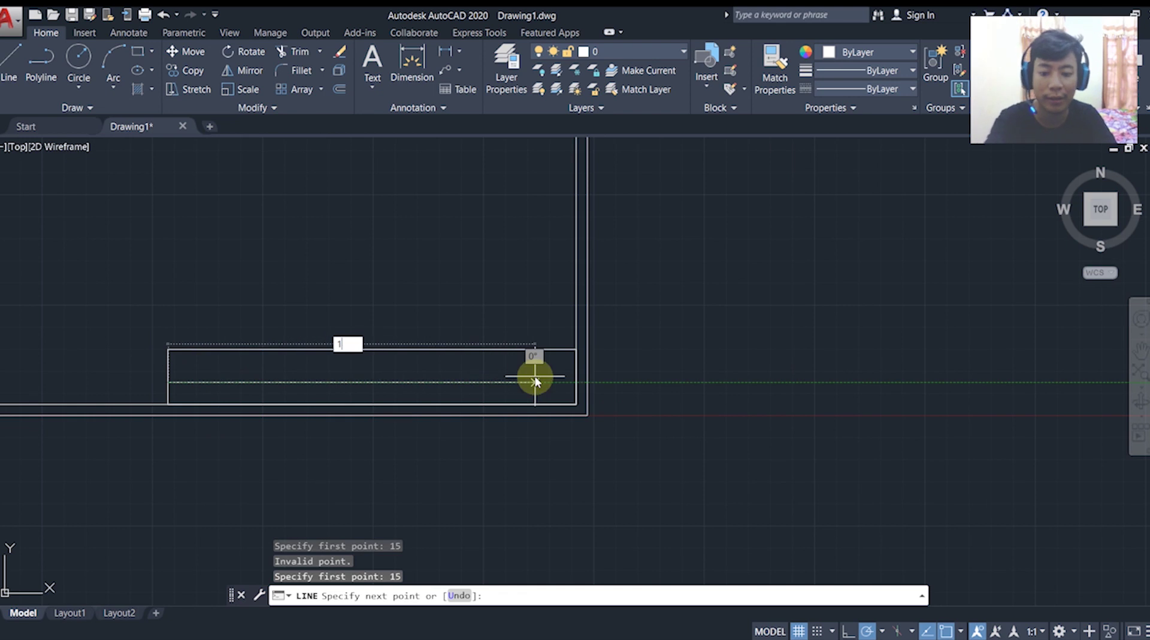
type("85")
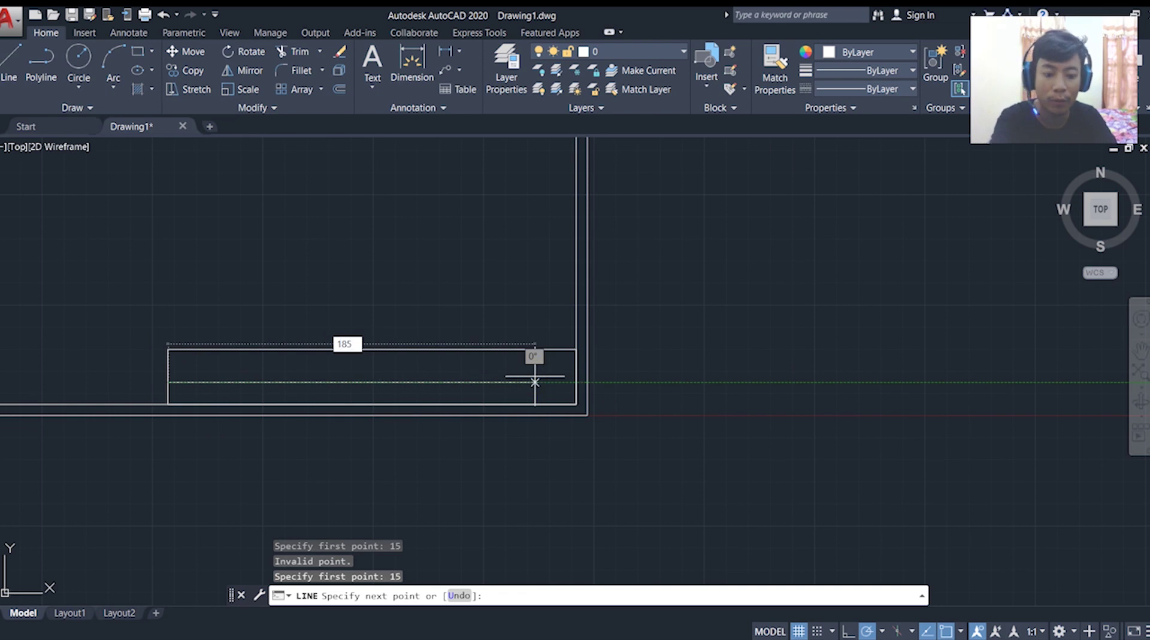
key("Return")
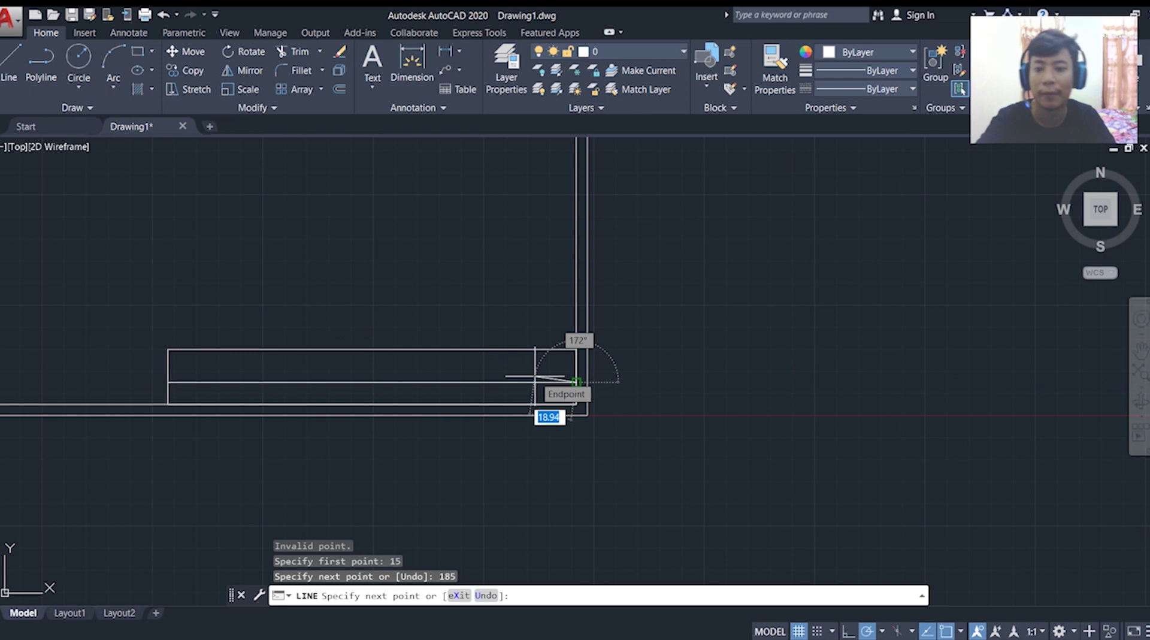
key("Escape")
Draw a 15 mm vertical line down from the title block's top edge, 30 mm right of its upper-left corner.
scroll(444, 393, "down", 4)
scroll(387, 390, "up", 4)
scroll(383, 395, "up", 3)
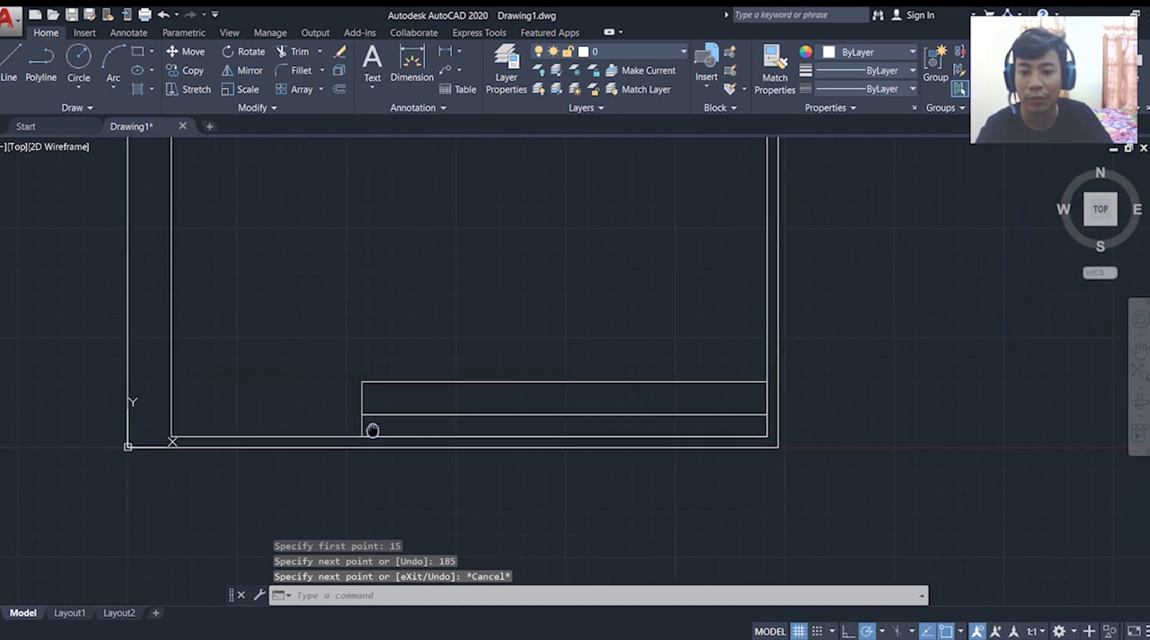
left_click(7, 60)
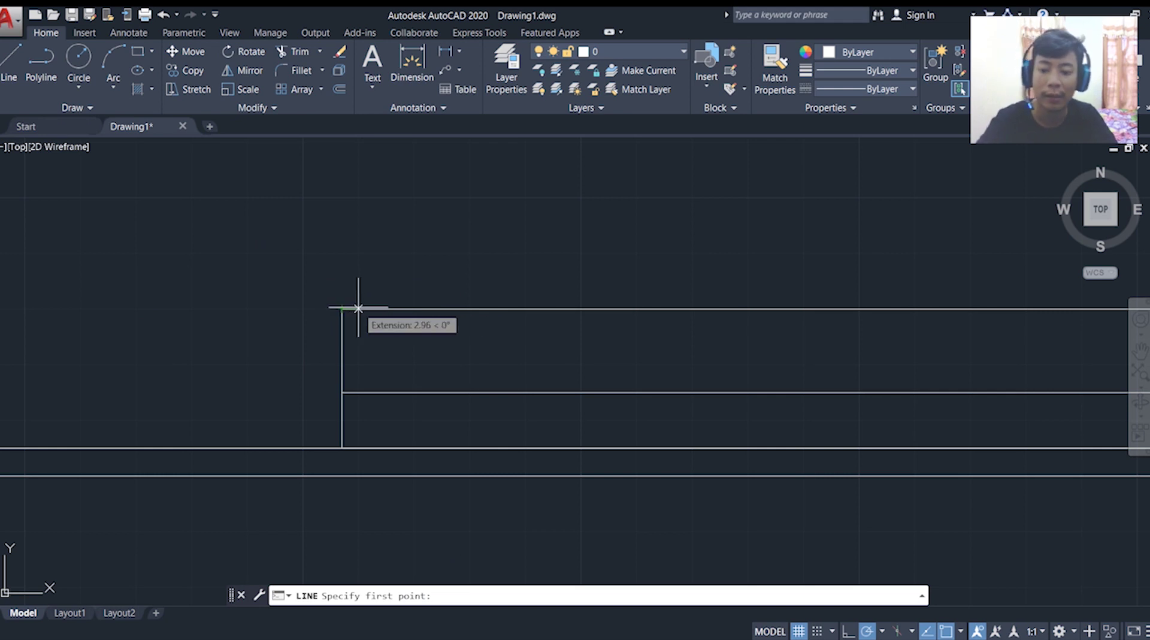
type("3")
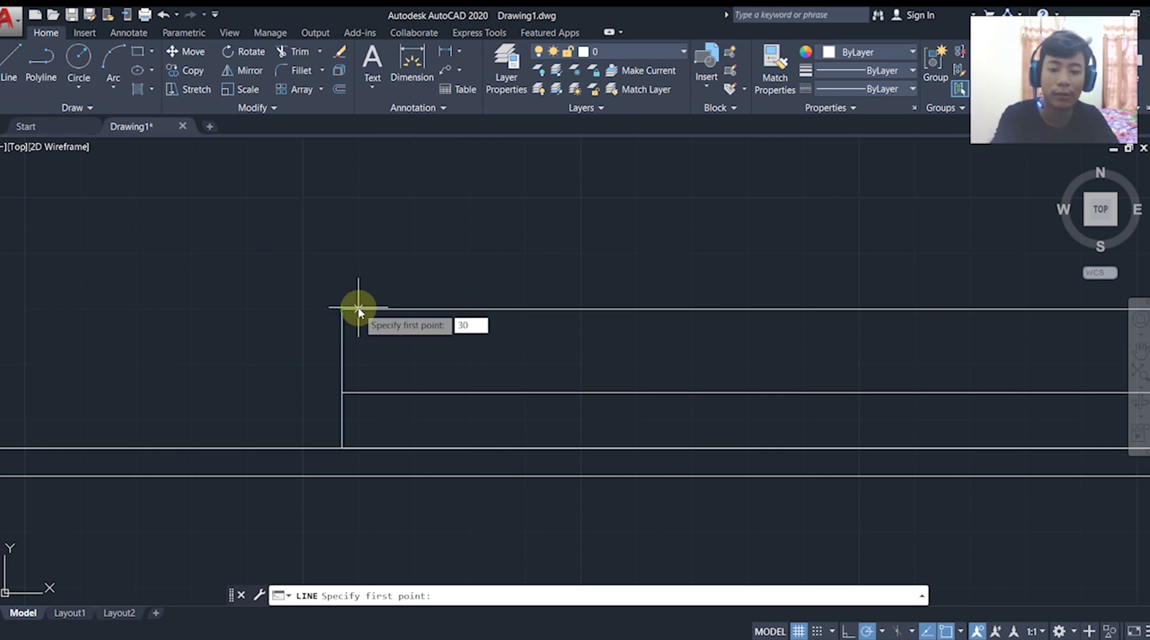
type("0")
key("Return")
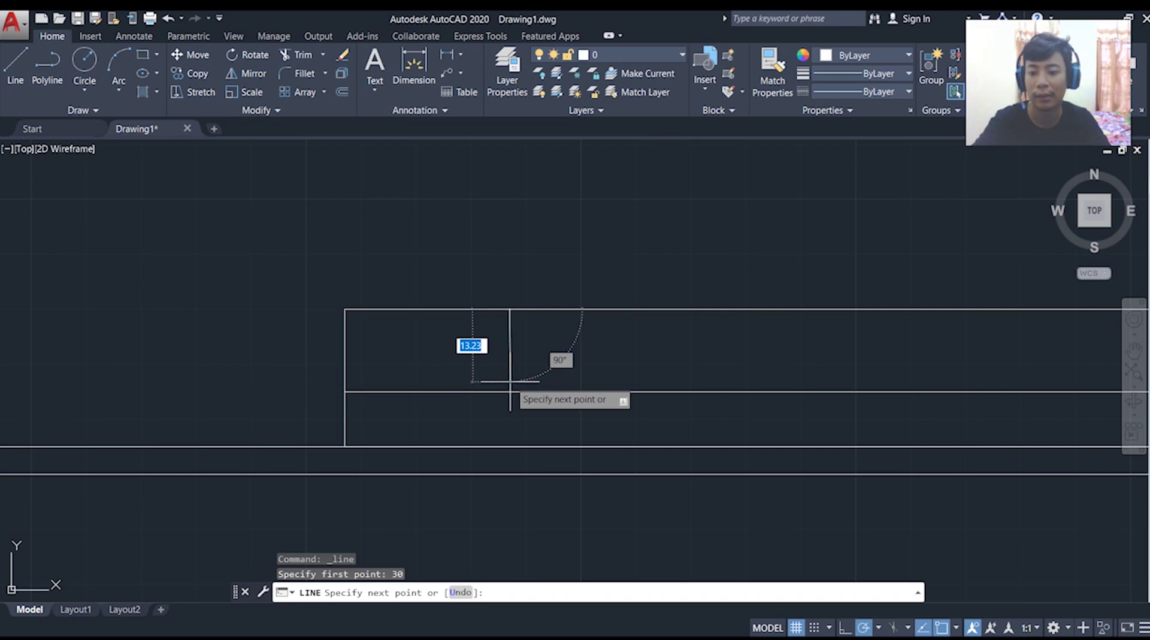
type("1")
key("Return")
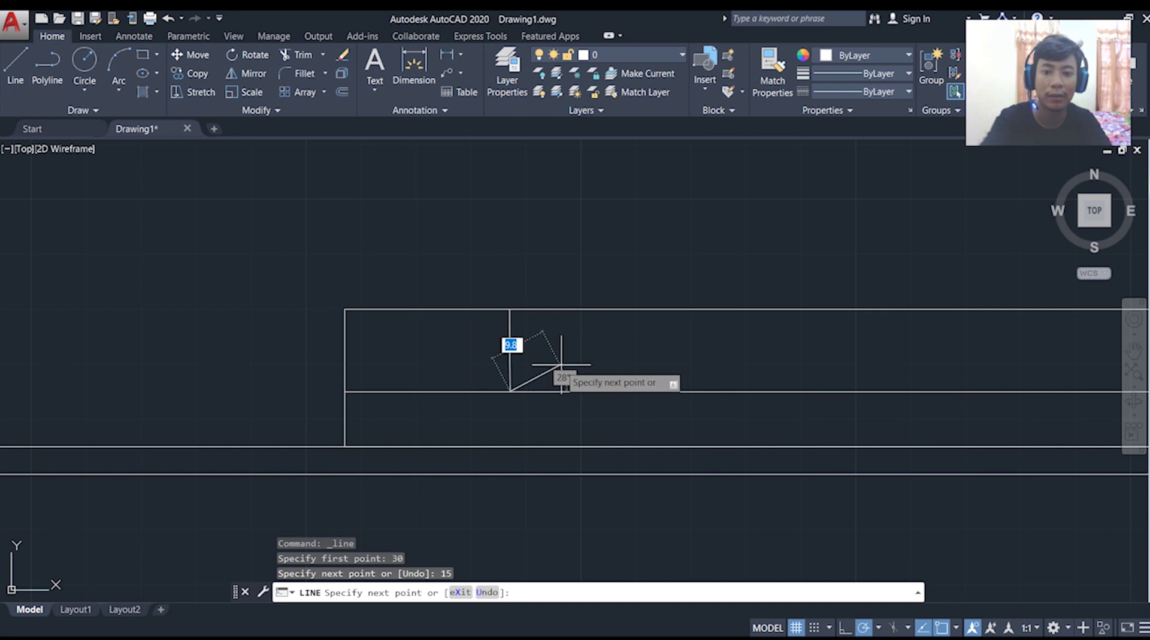
key("Escape")
middle_click_drag(567, 347, 274, 321)
scroll(267, 311, "down", 2)
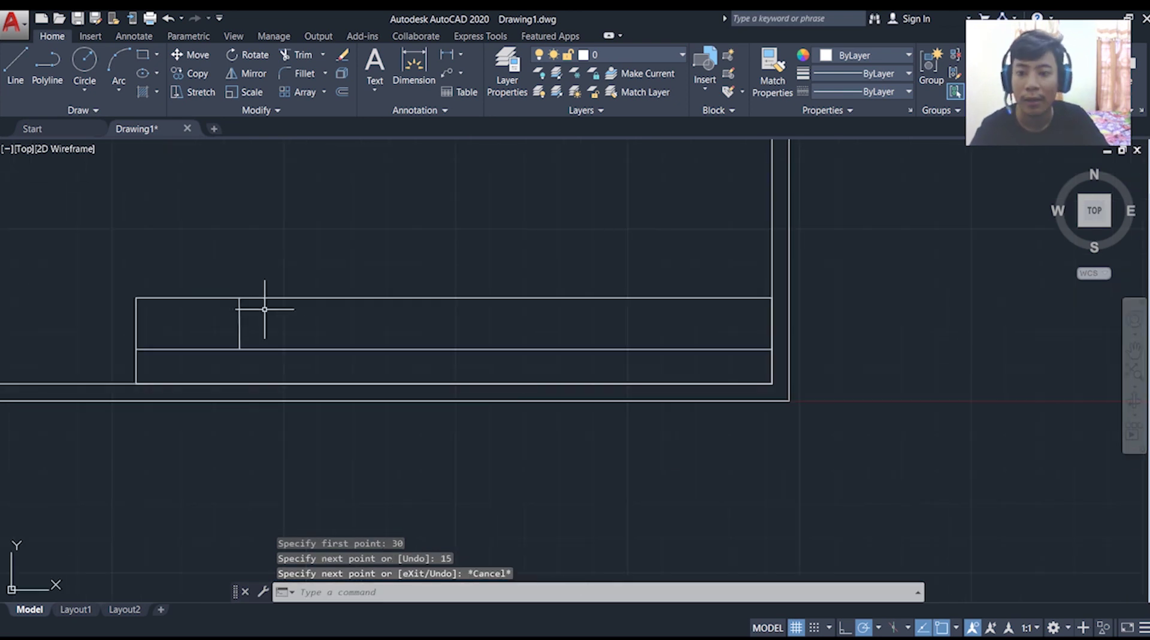
Draw a 15 mm vertical line down from the title block's top edge, 40 mm right of the first divider.
left_click(16, 65)
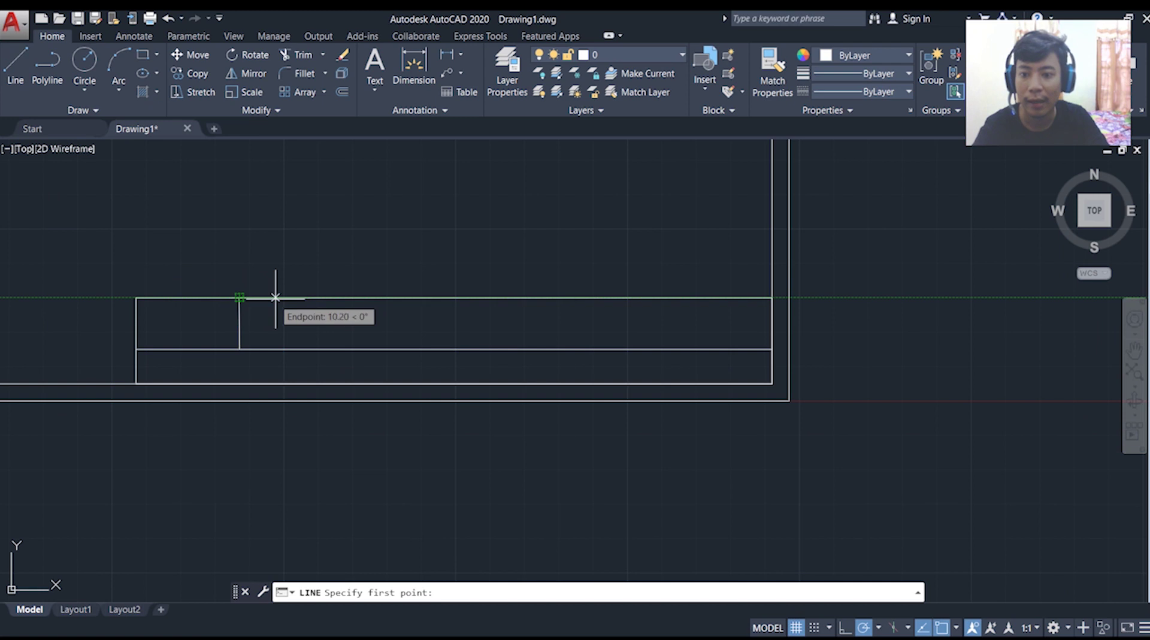
type("40")
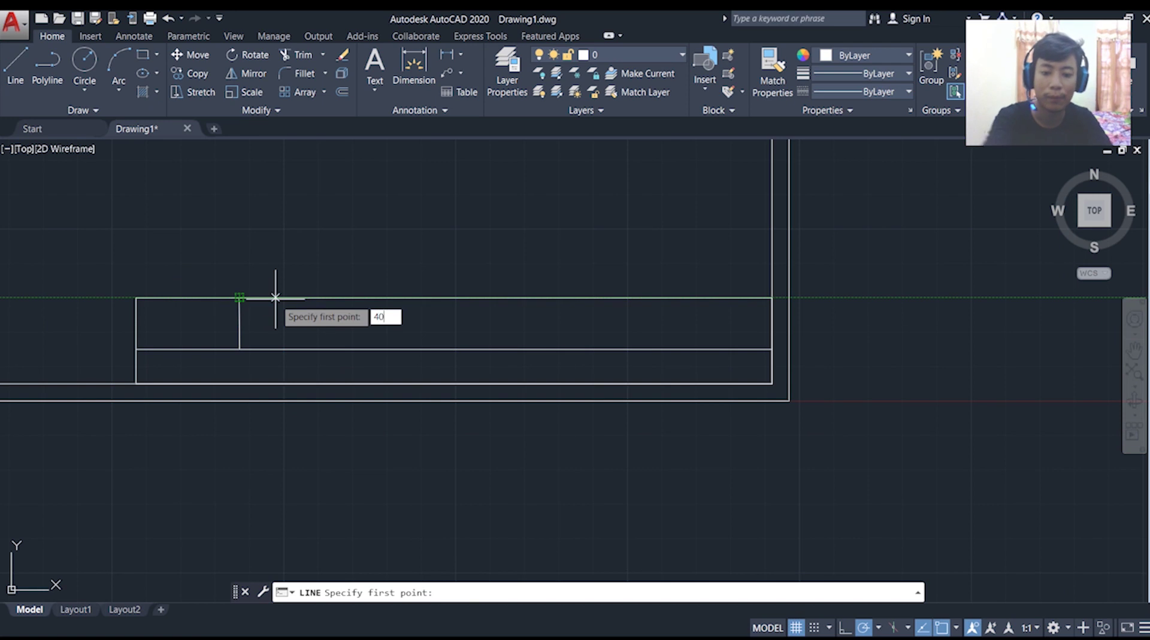
key("Return")
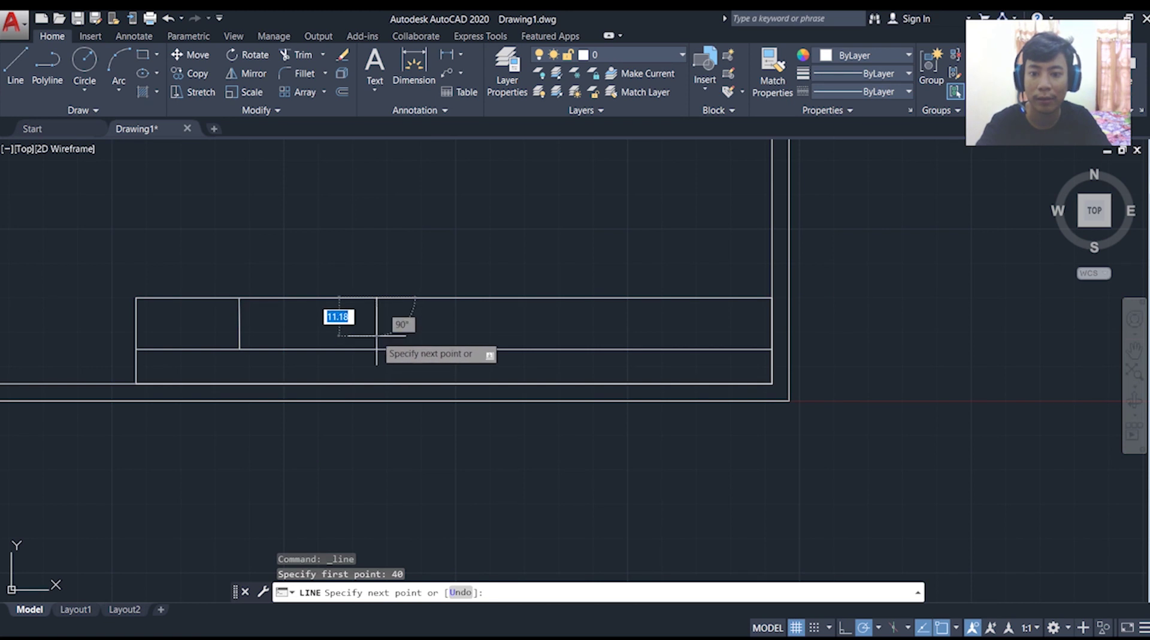
left_click(376, 337)
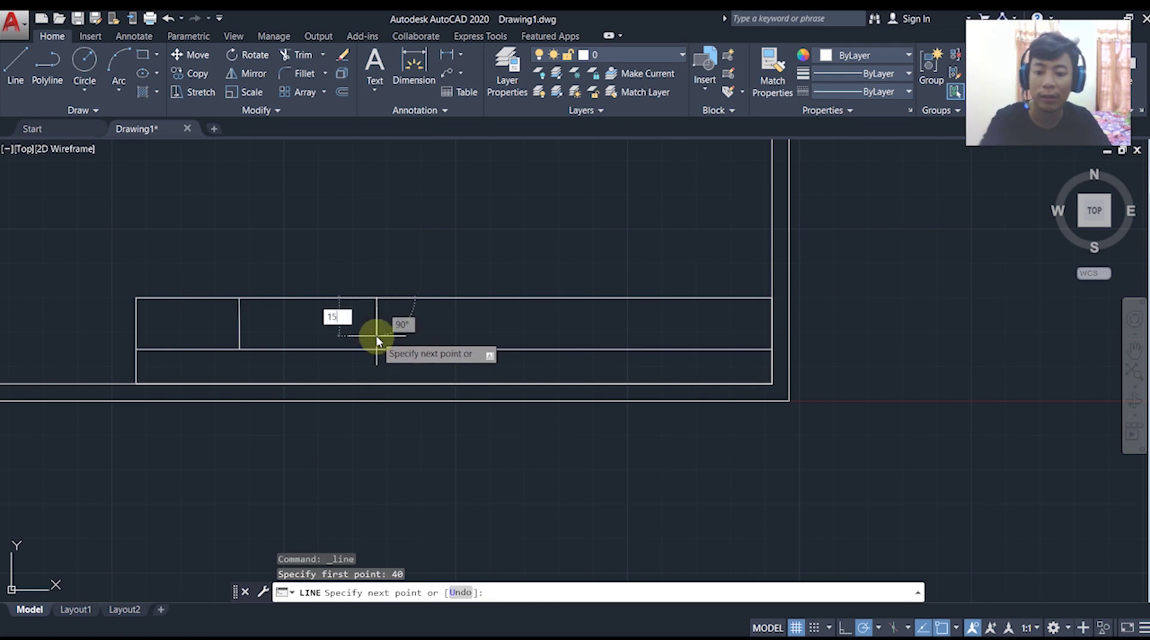
type("15")
key("Return")
key("Escape")
Set the polar tracking angle increment to 90 degrees.
middle_click_drag(527, 333, 468, 333)
left_click(1038, 627)
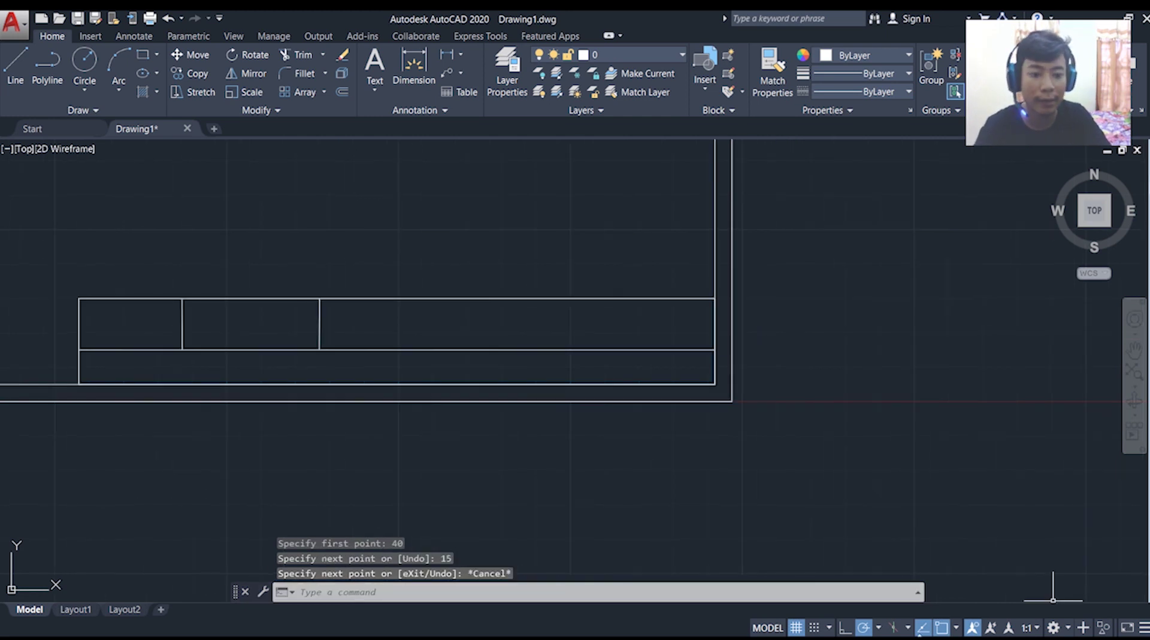
left_click(878, 627)
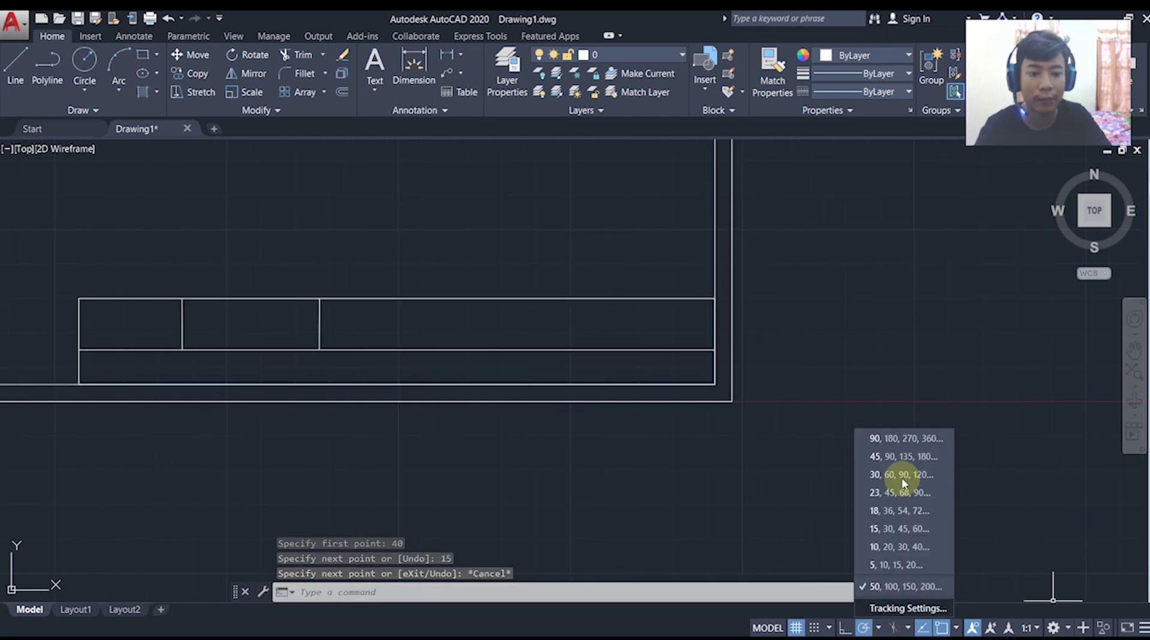
left_click(900, 438)
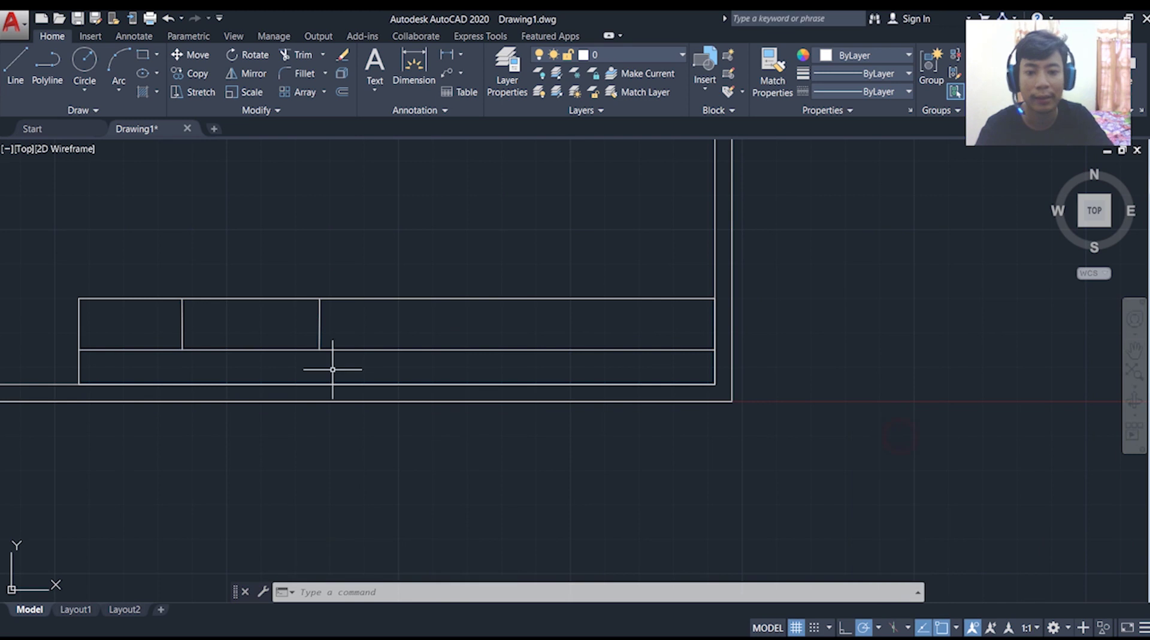
Draw a 15 mm vertical line down from the title block's top edge, 64 mm right of the second divider.
left_click(15, 63)
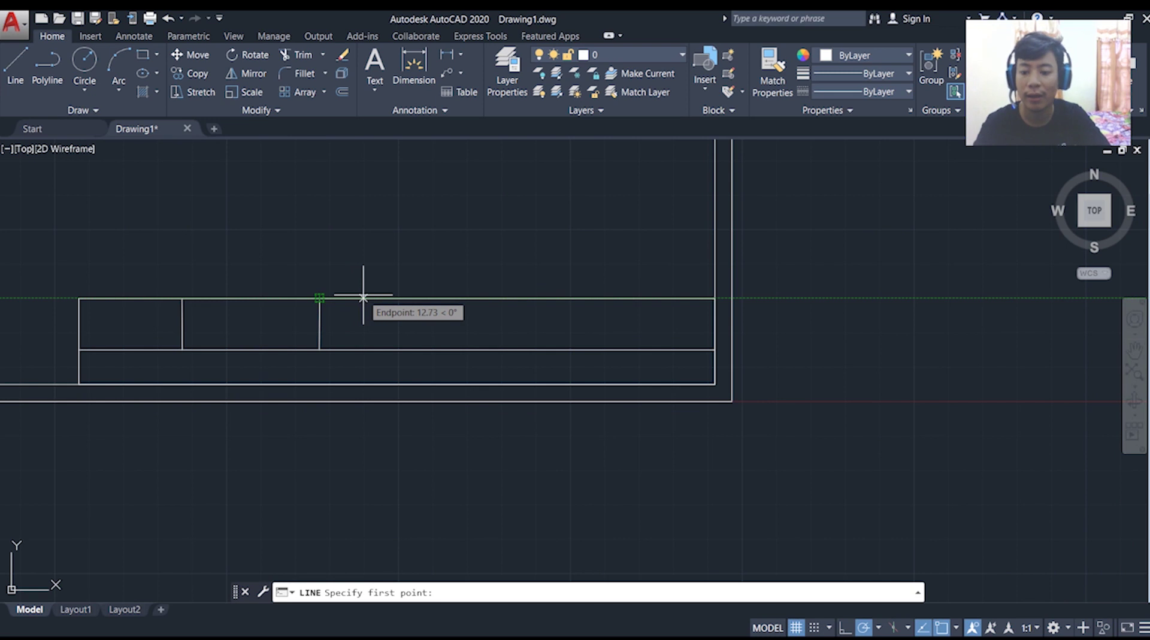
type("64")
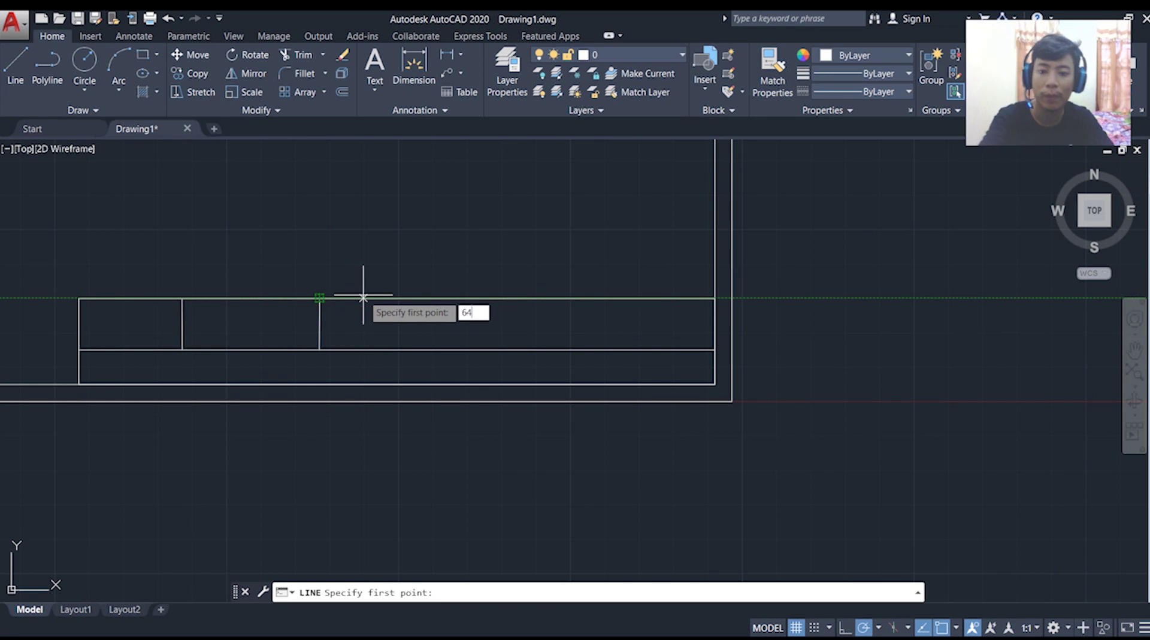
key("Return")
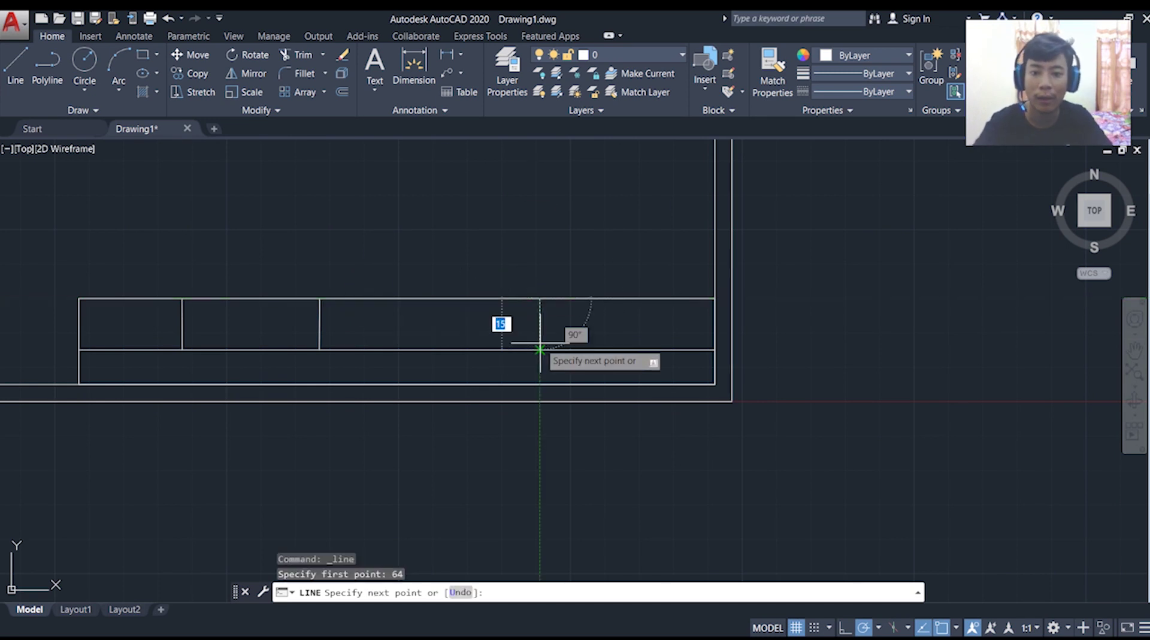
type("15")
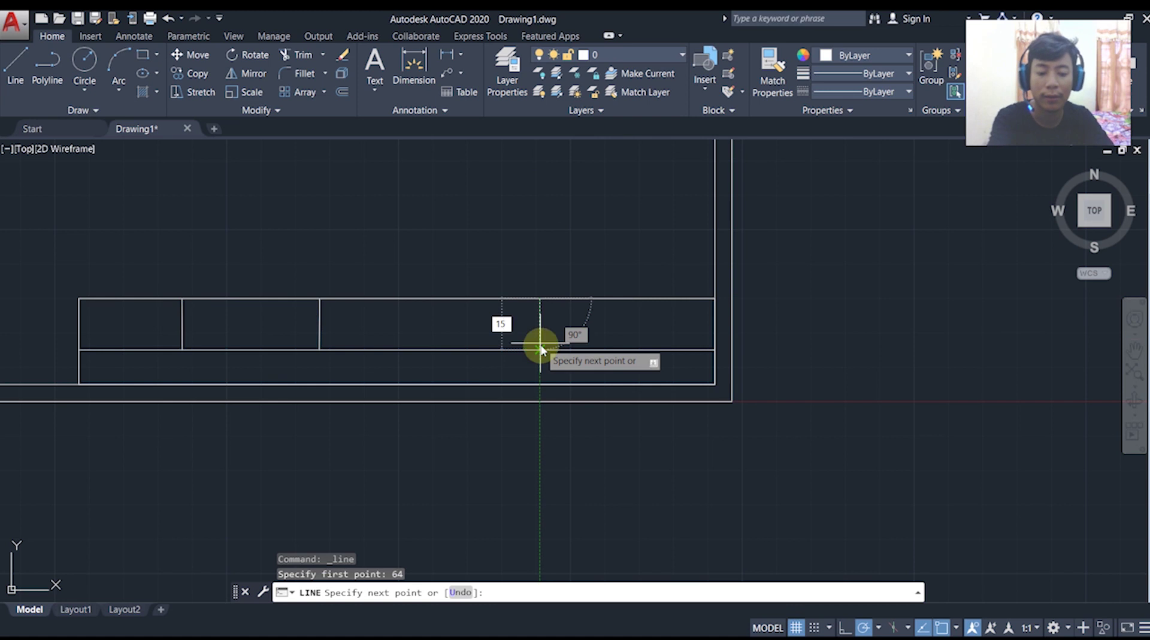
key("Return")
key("Escape")
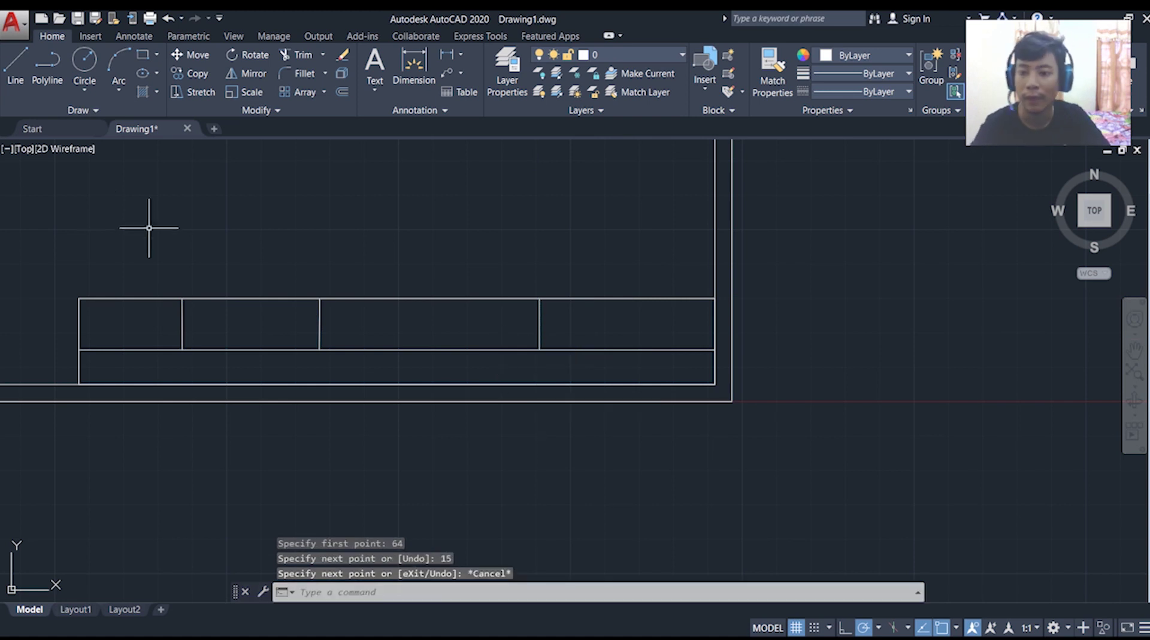
Draw a 10 mm vertical line down from the second divider's lower end through the title block's bottom row.
left_click(15, 66)
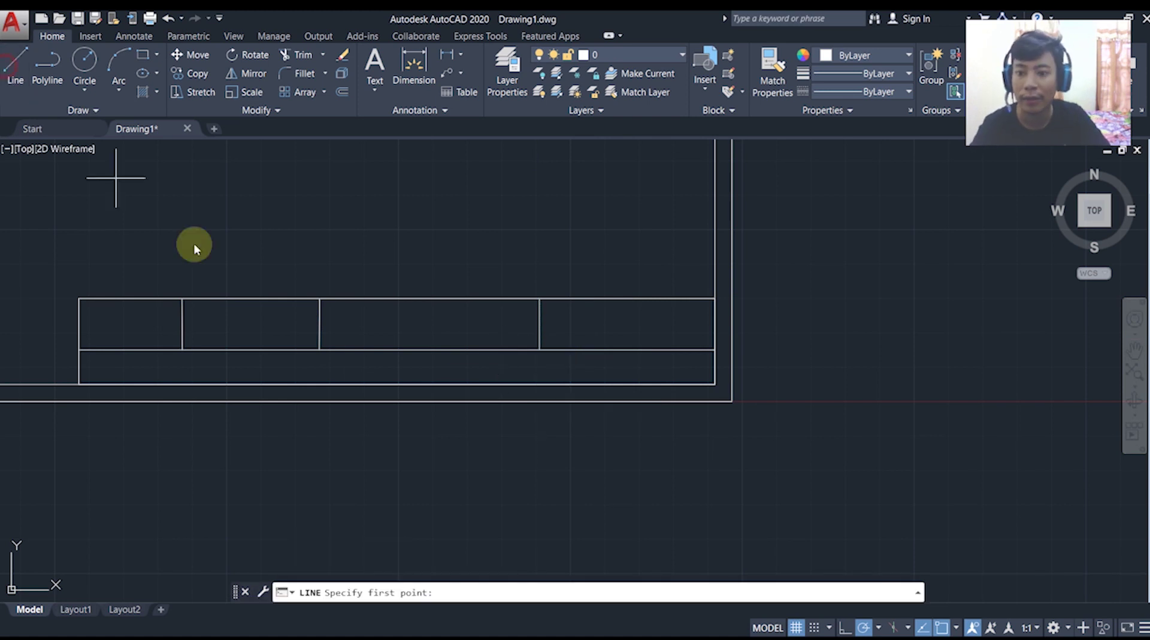
left_click(319, 349)
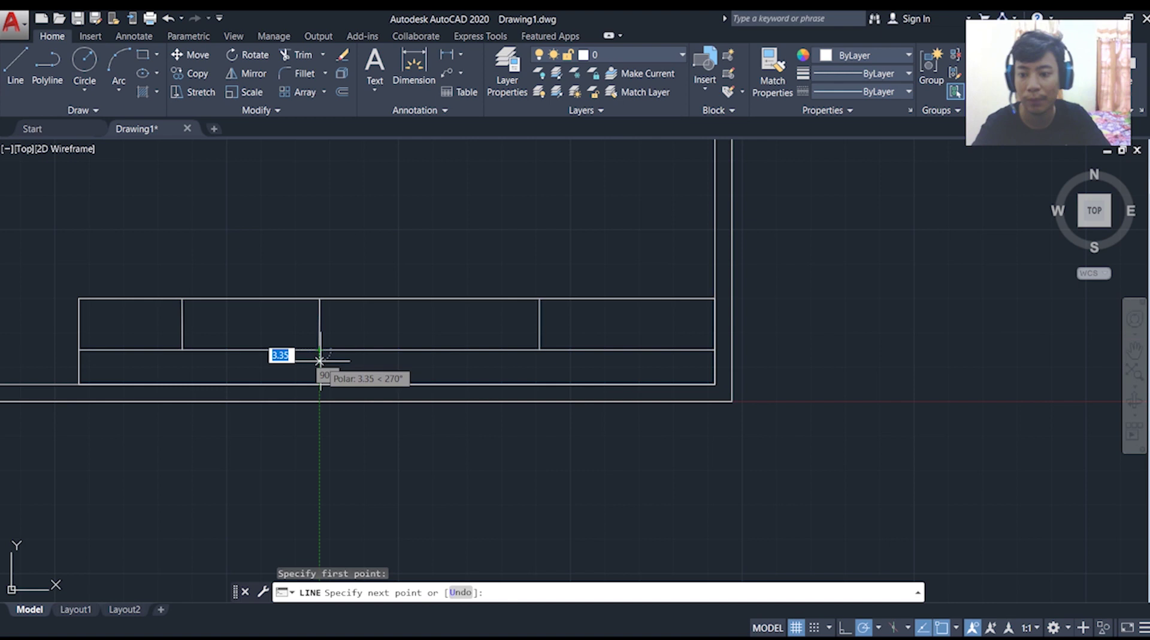
type("10")
key("Return")
key("Escape")
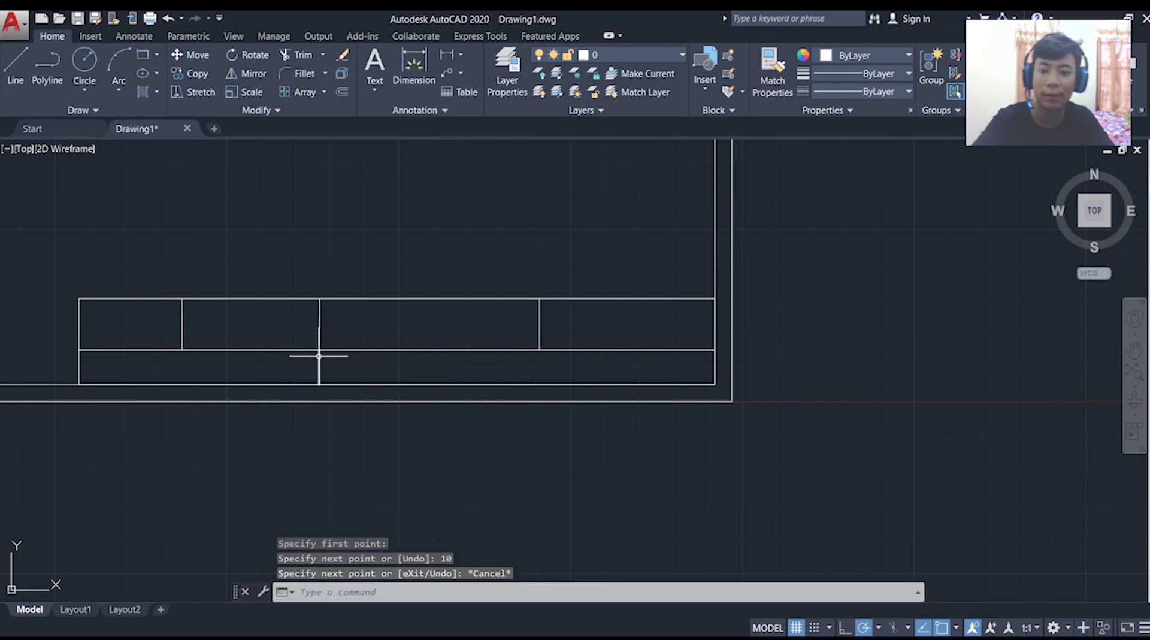
Draw a vertical line from the third divider's lower end down to the title block's bottom edge.
left_click(16, 66)
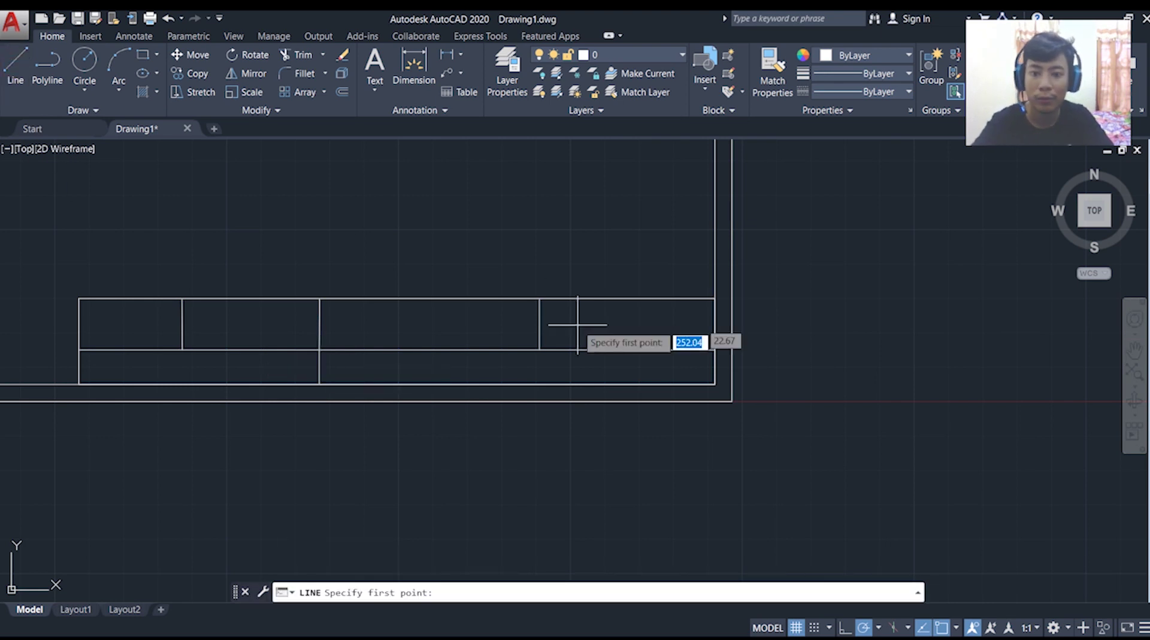
left_click(540, 349)
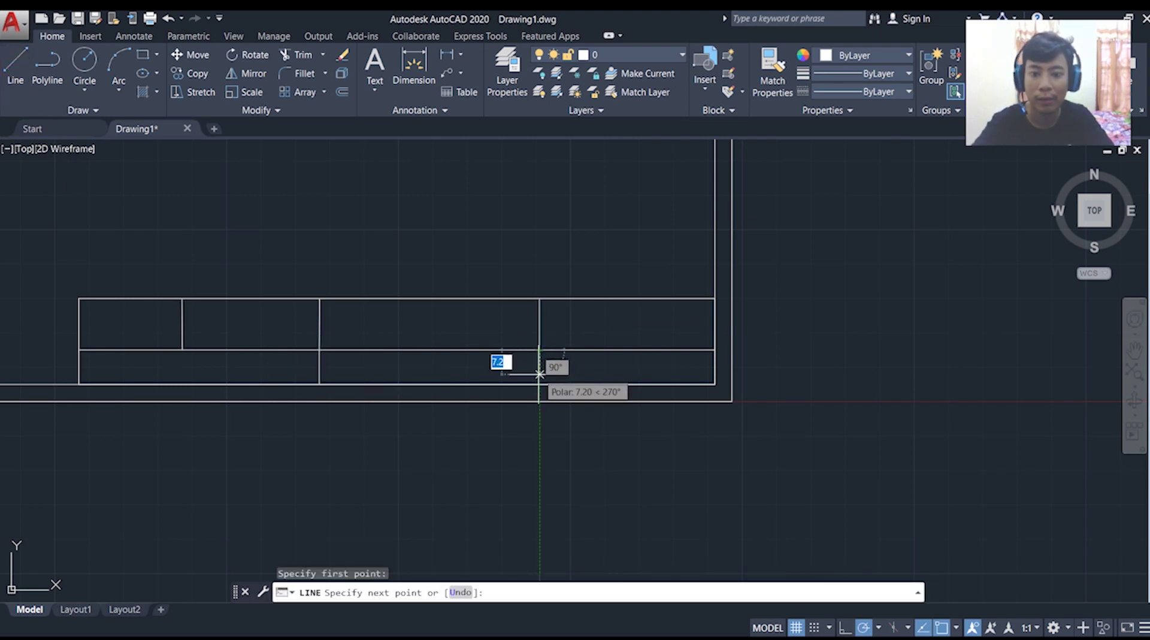
left_click(540, 384)
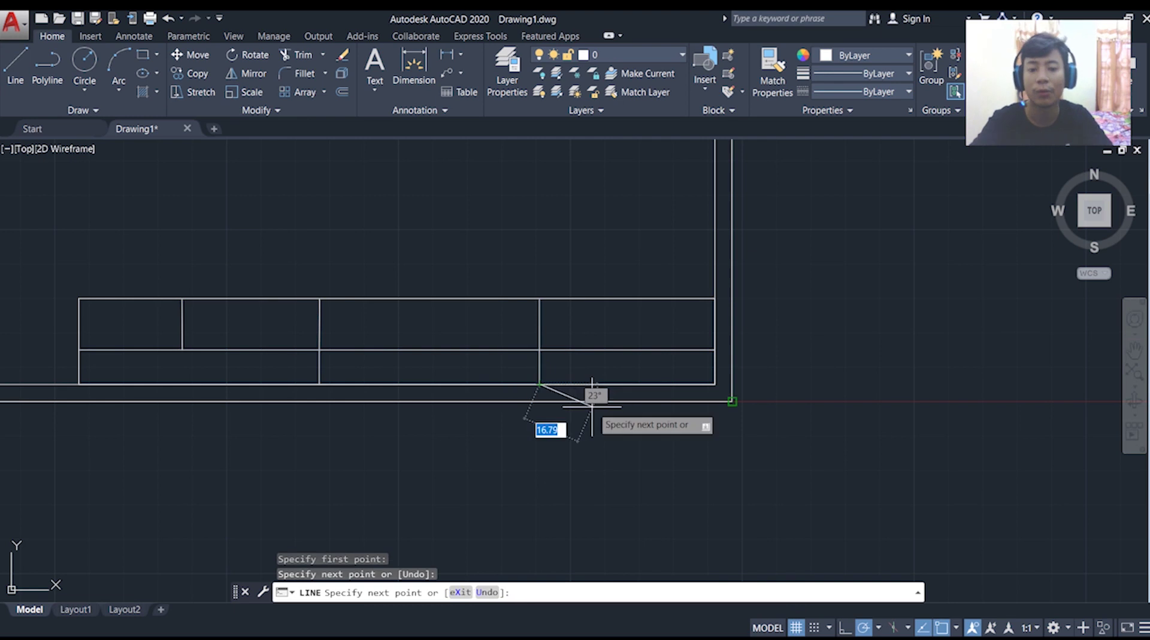
key("Escape")
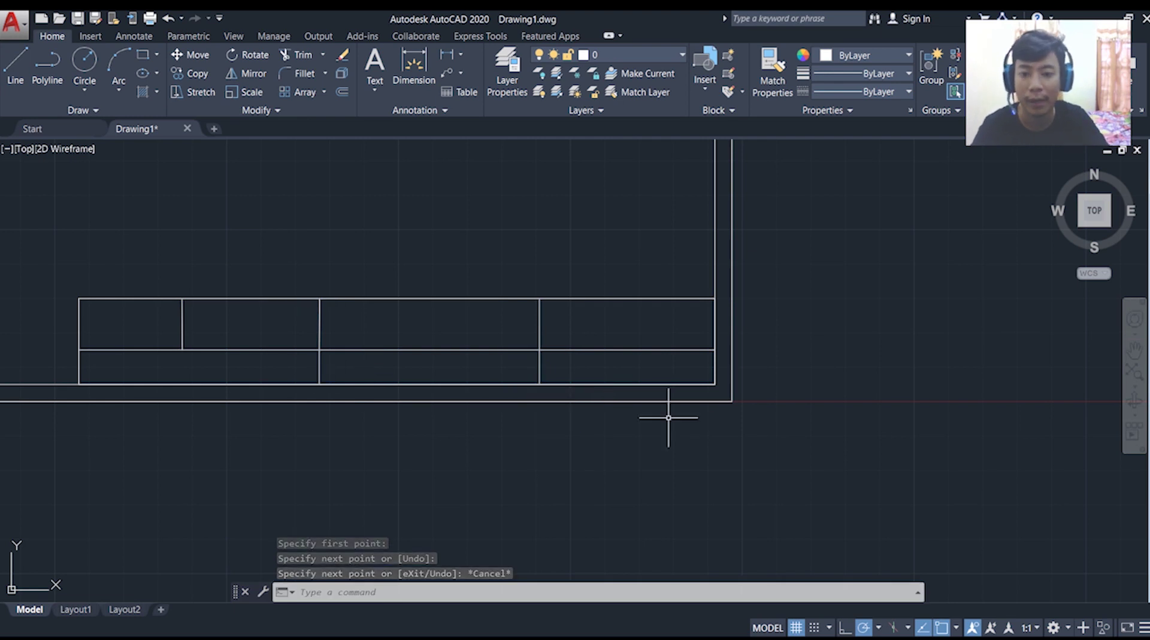
scroll(567, 361, "up", 2)
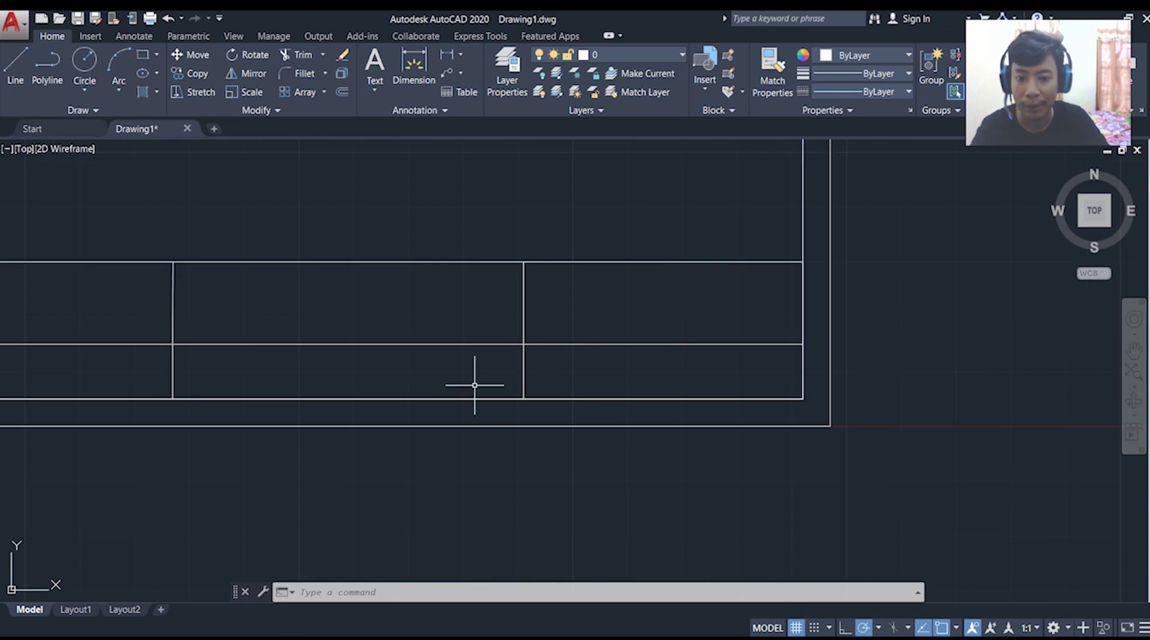
scroll(440, 367, "down", 2)
left_click(15, 63)
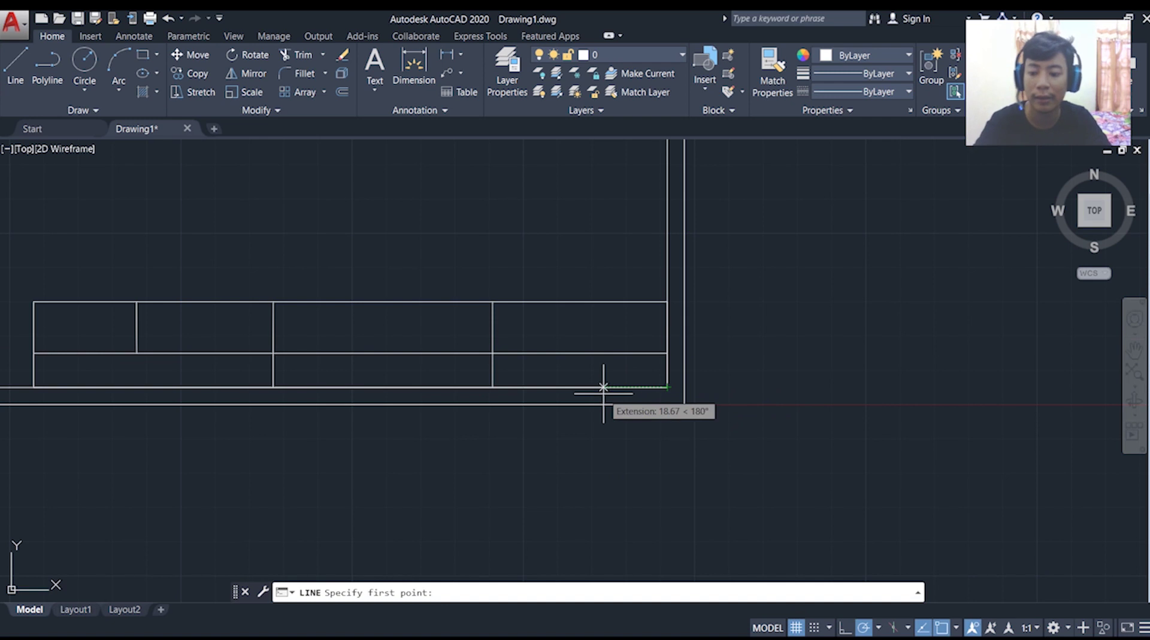
type("10")
key("Return")
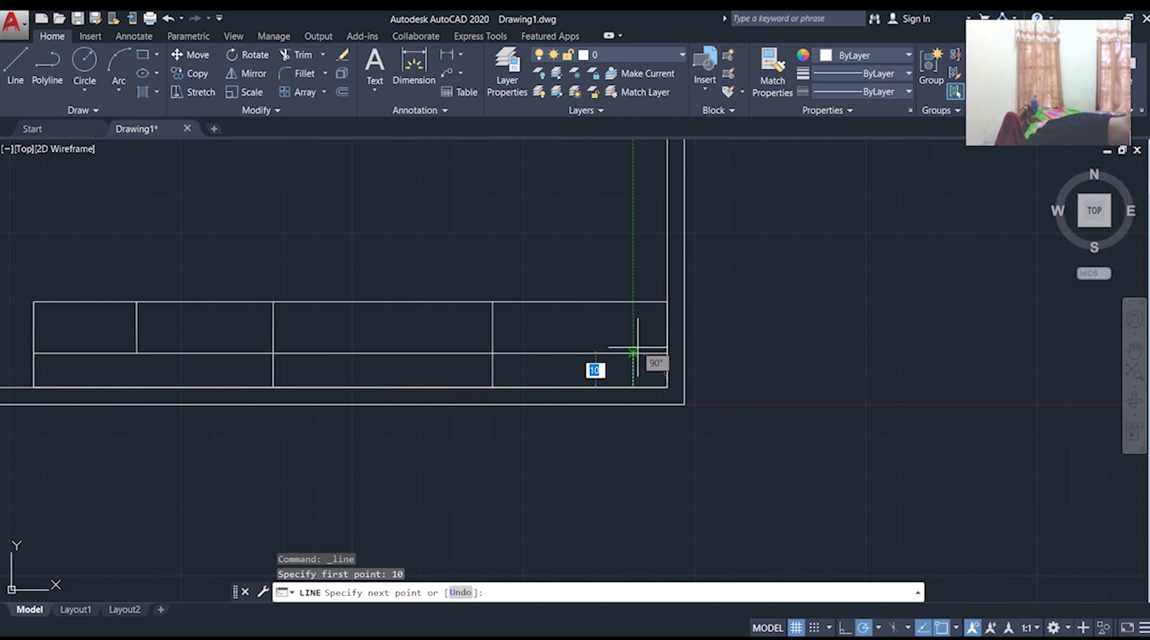
key("Escape")
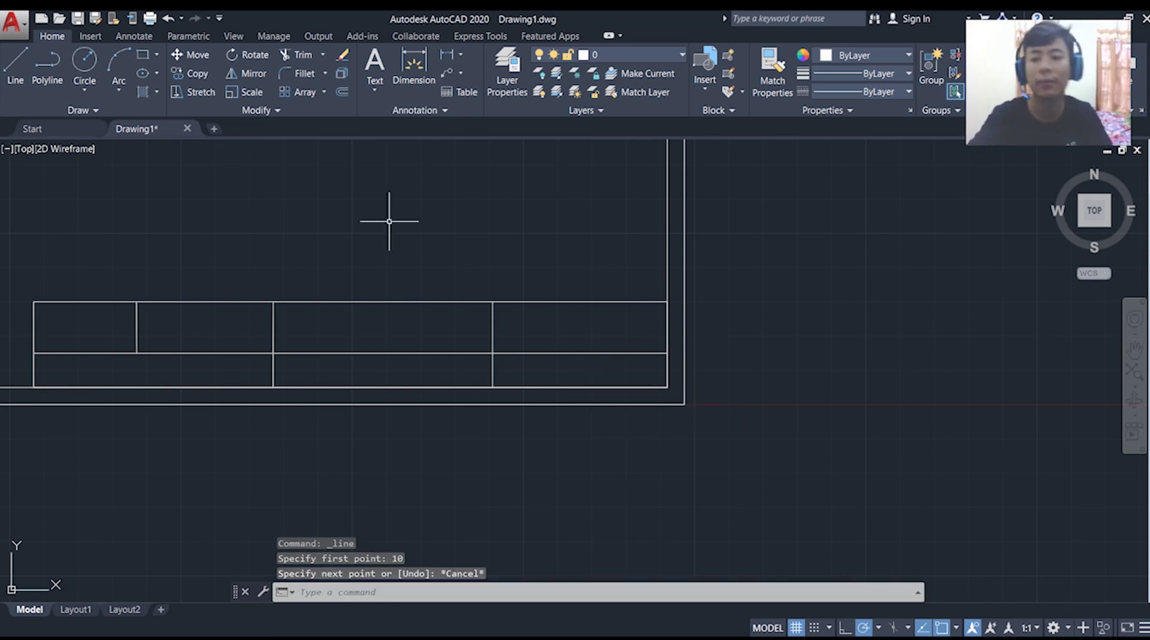
Draw a vertical line up through the title block's bottom row, starting 16 mm left of its lower-right corner.
left_click(15, 62)
type("16")
key("Return")
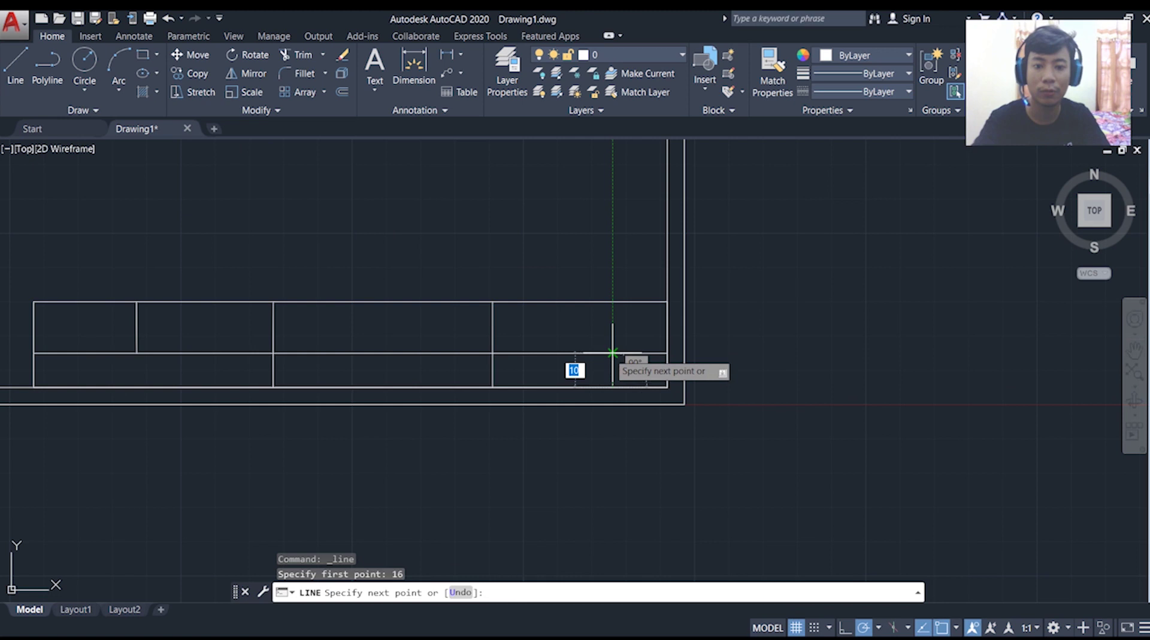
left_click(612, 352)
key("Escape")
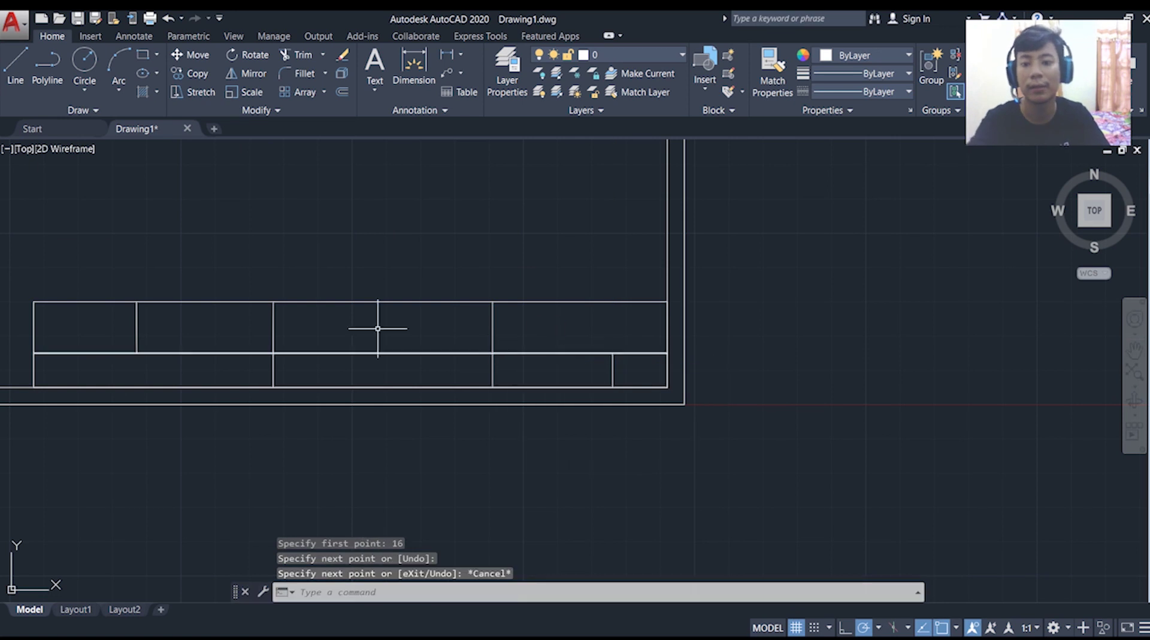
Draw a horizontal line from 5 mm below the first divider's upper end across to the third divider.
middle_click_drag(159, 245, 239, 274)
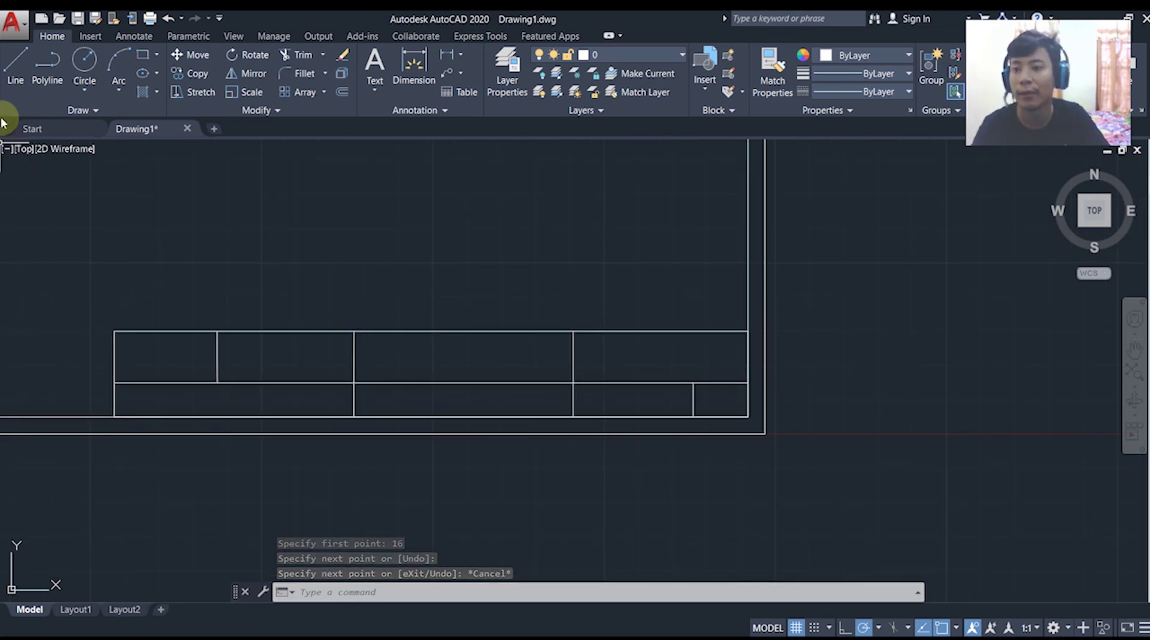
left_click(15, 62)
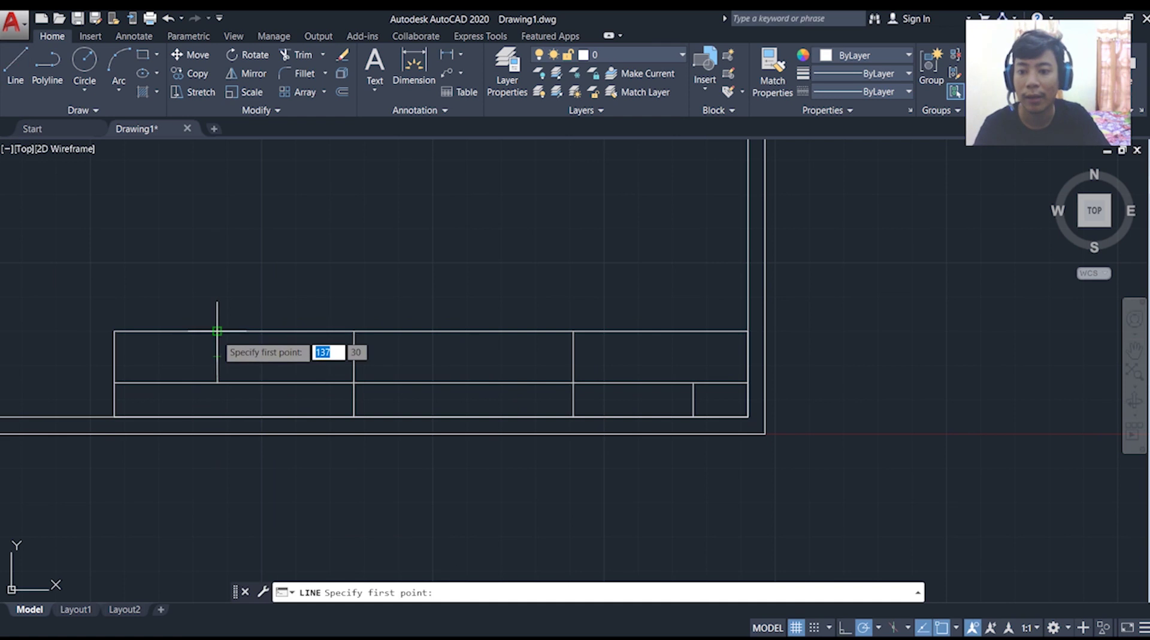
scroll(217, 332, "up", 2)
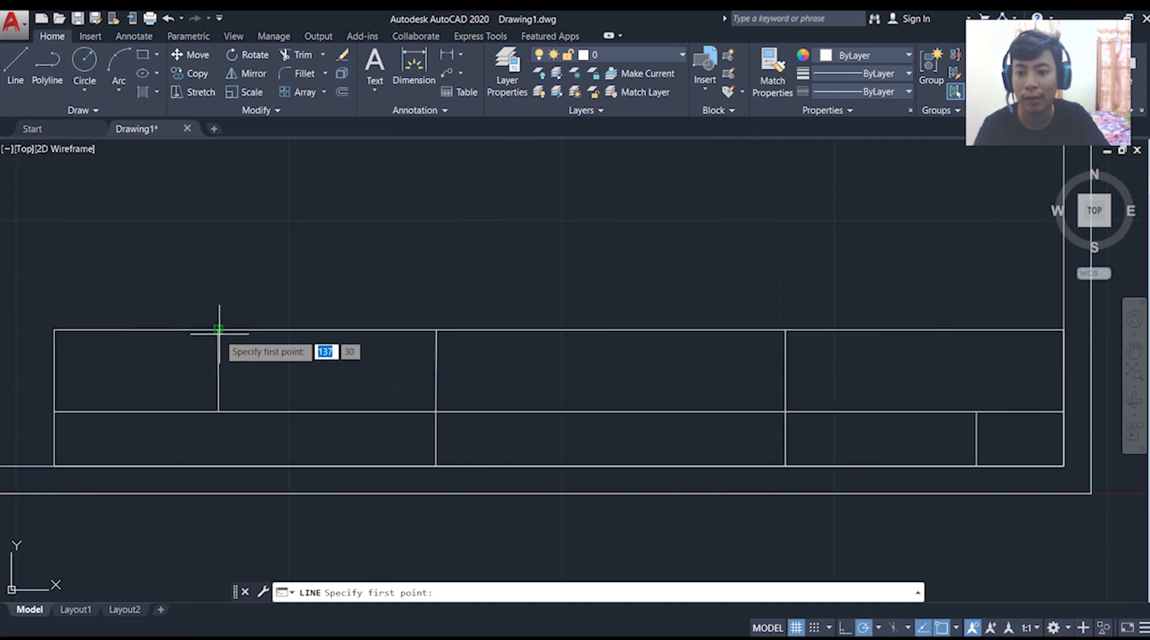
type("5")
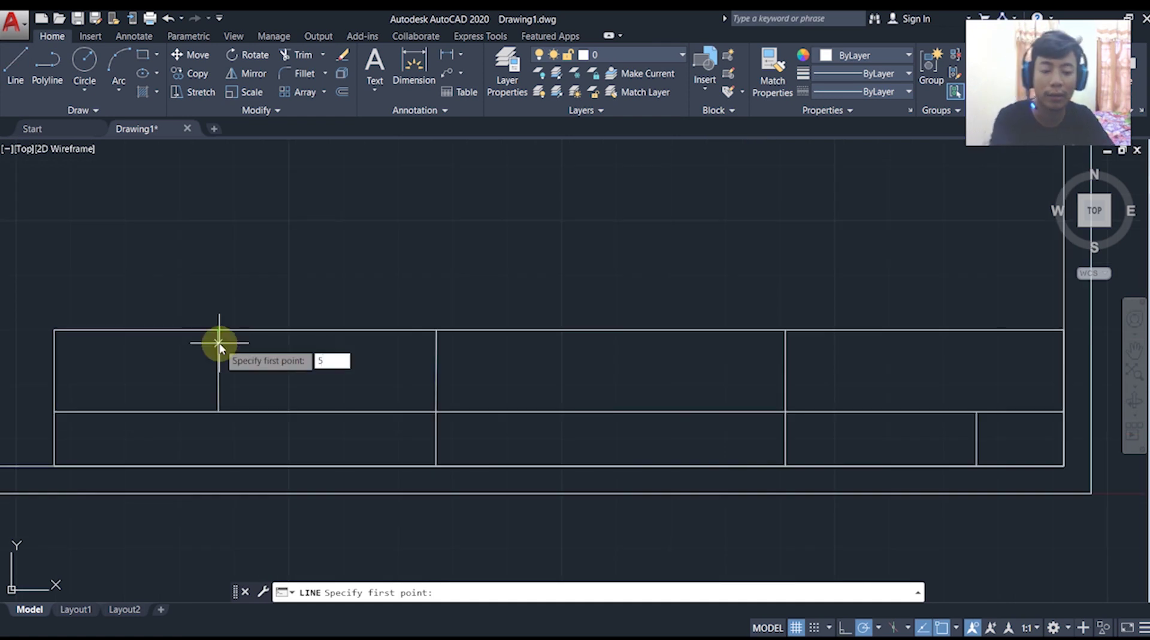
key("Return")
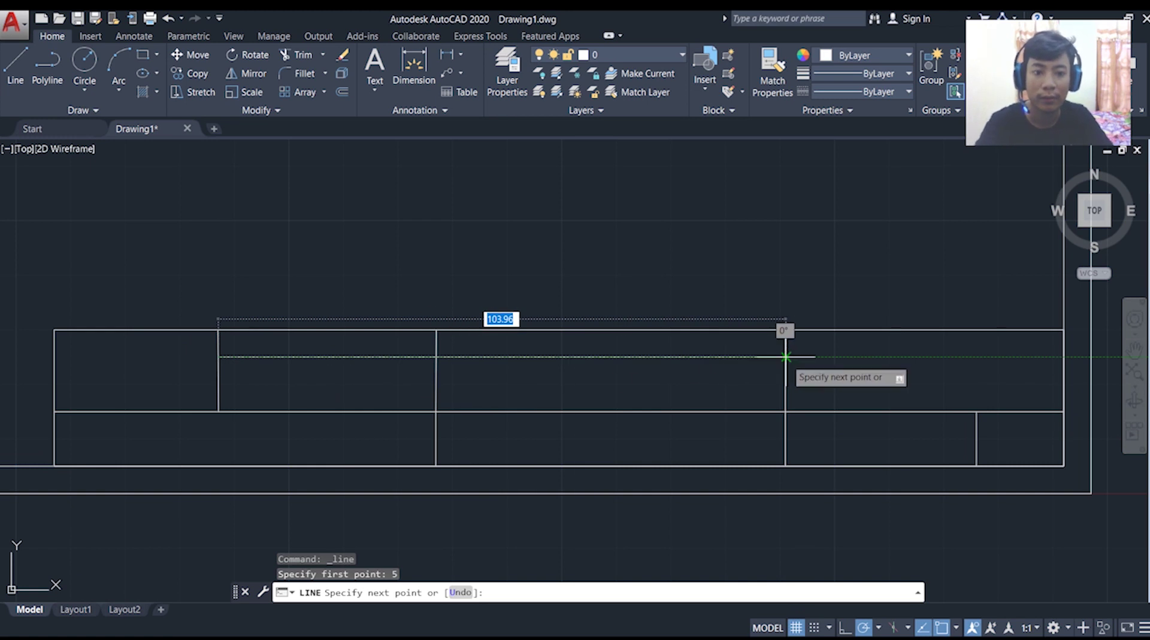
left_click(785, 357)
key("Escape")
Draw a horizontal line from 5 mm above the first divider's lower end across to the third divider.
left_click(15, 66)
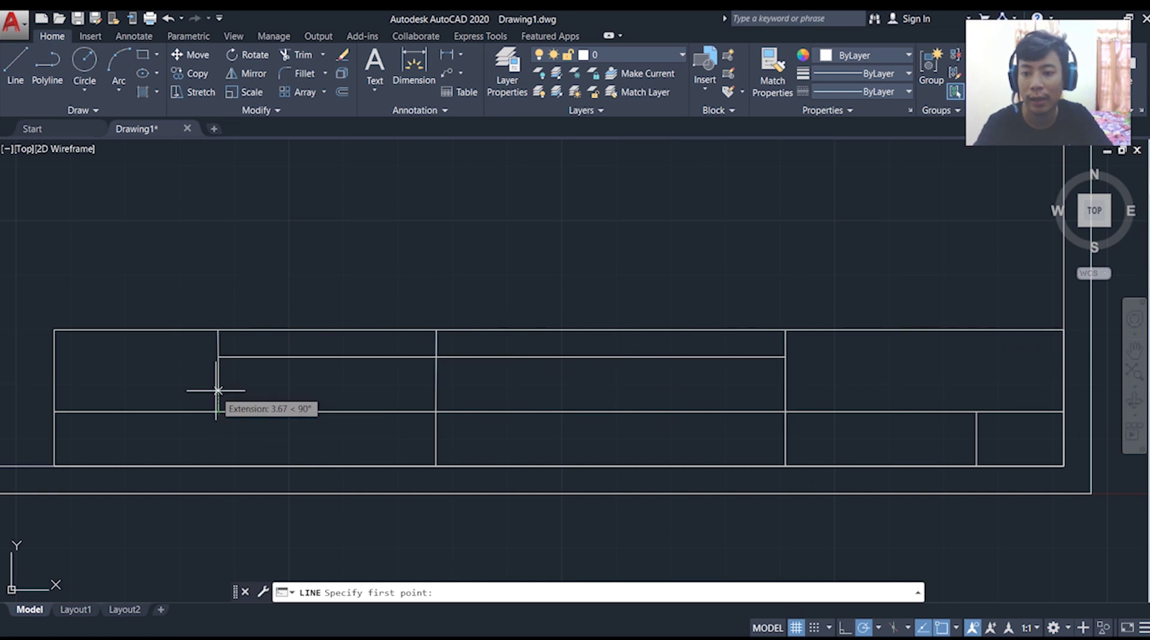
type("5")
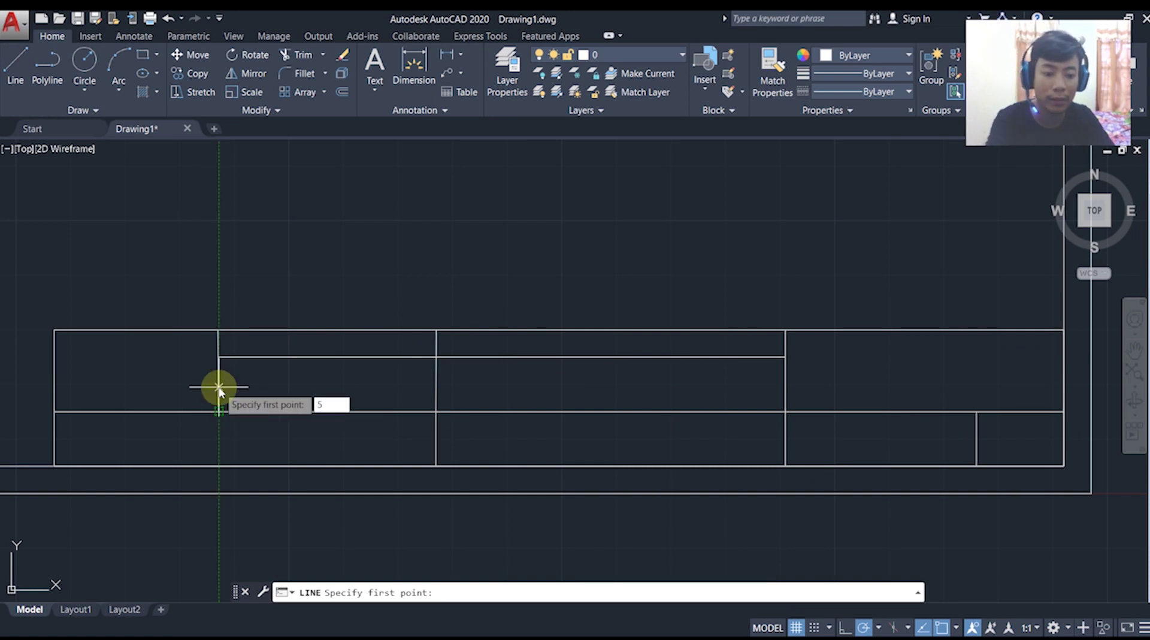
key("Return")
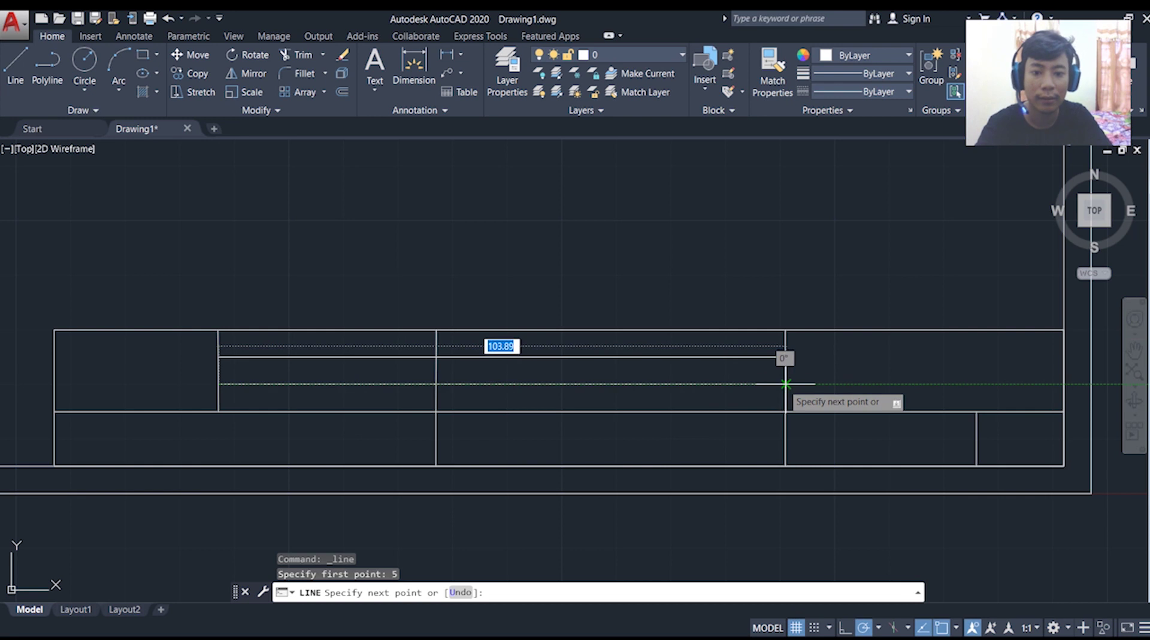
left_click(785, 383)
key("Escape")
scroll(773, 386, "down", 4)
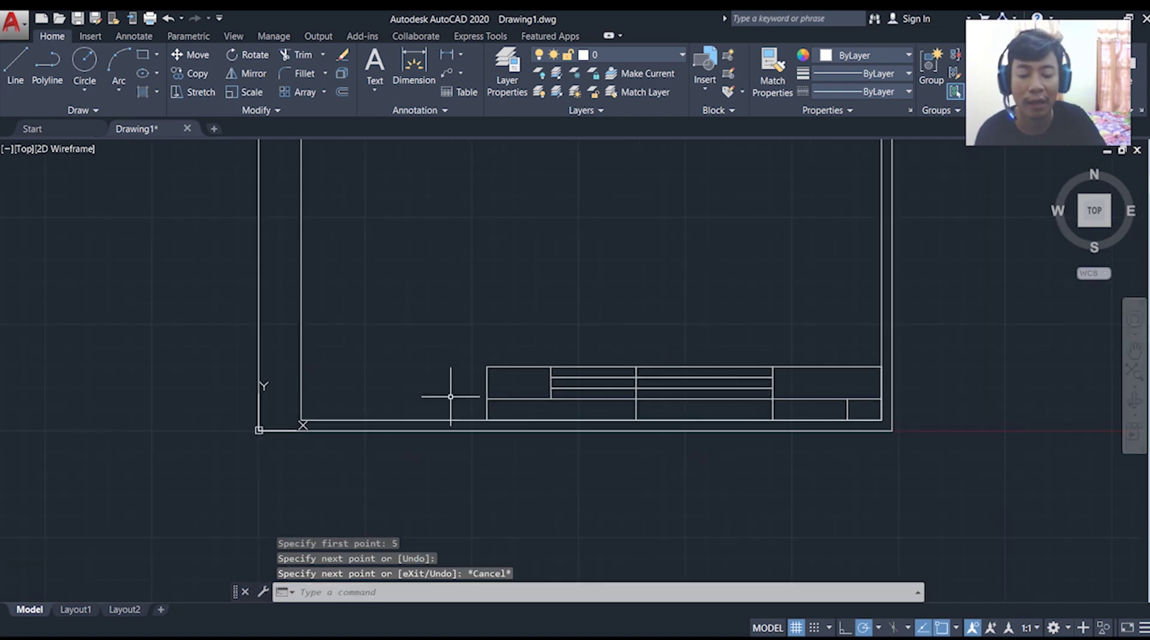
scroll(551, 394, "up", 2)
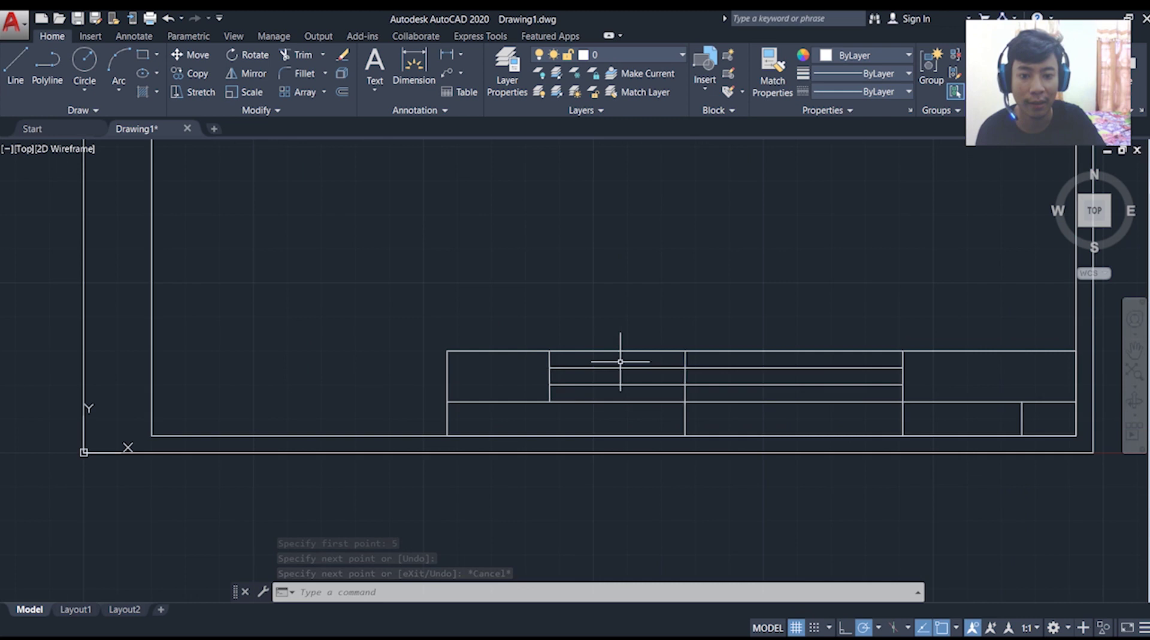
scroll(623, 361, "up", 2)
middle_click_drag(463, 337, 323, 385)
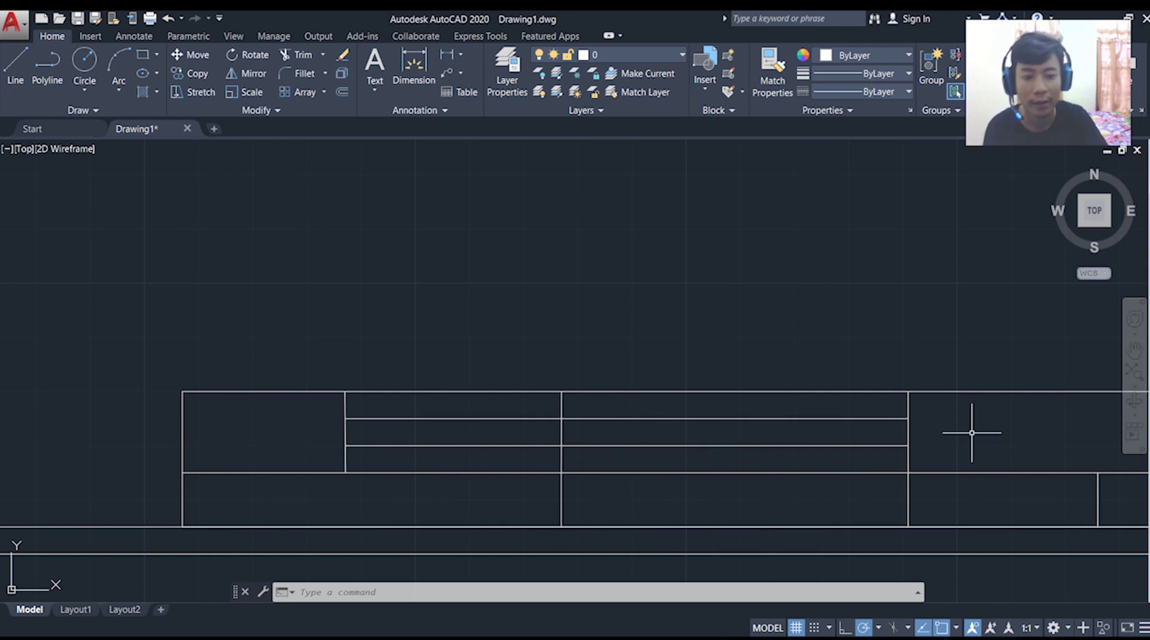
scroll(954, 431, "down", 5)
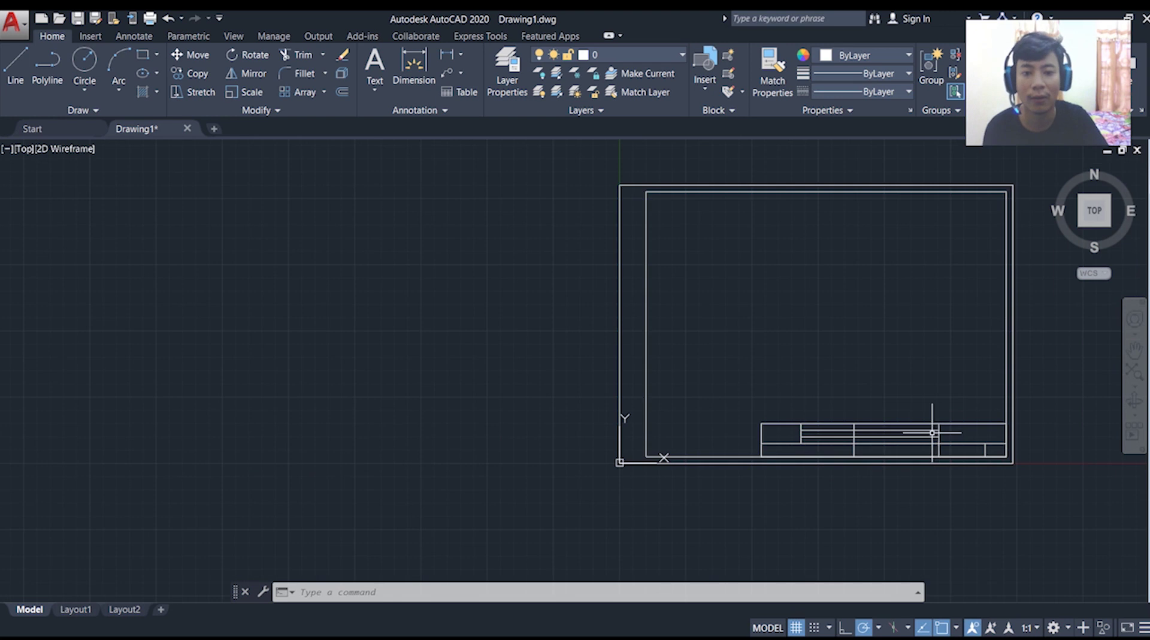